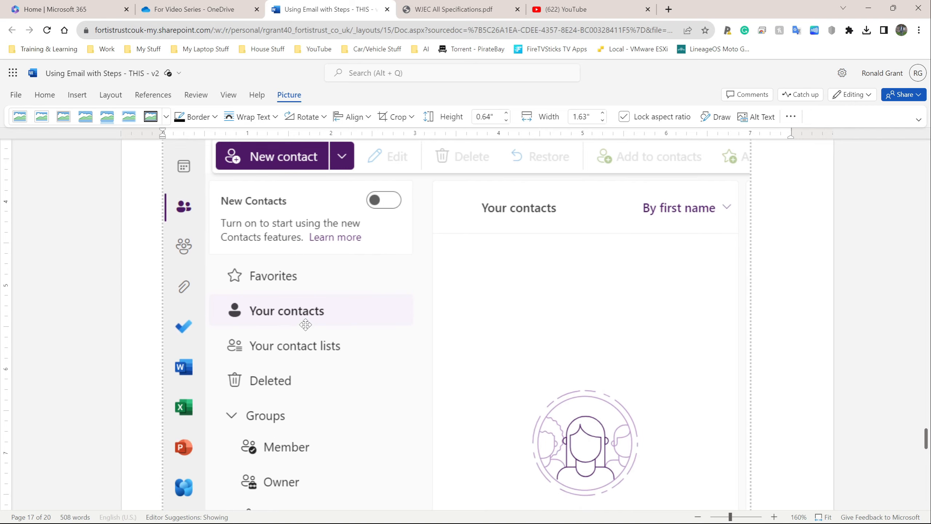
Shrink the empty contacts screenshot to about 4.96" high by 5.22" wide and give it a thin black border.
scroll(307, 322, down, 1)
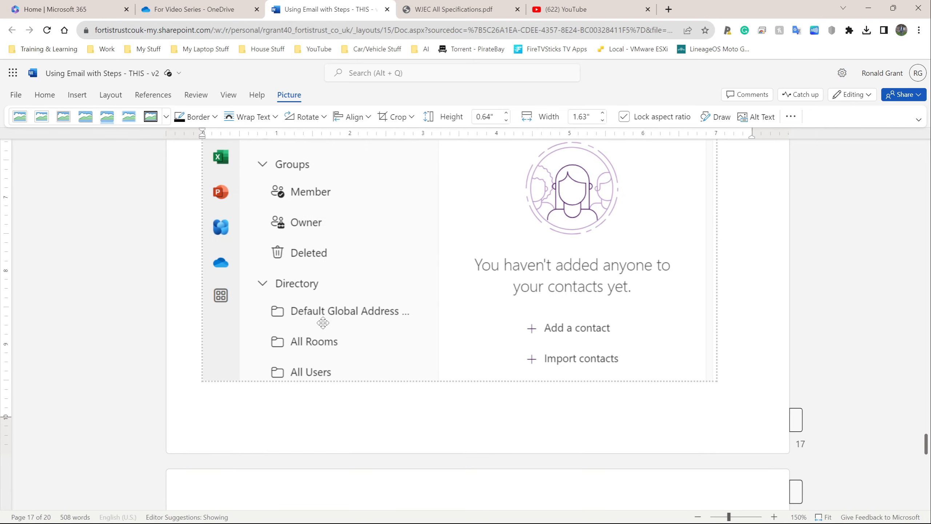
drag(713, 378, 586, 257)
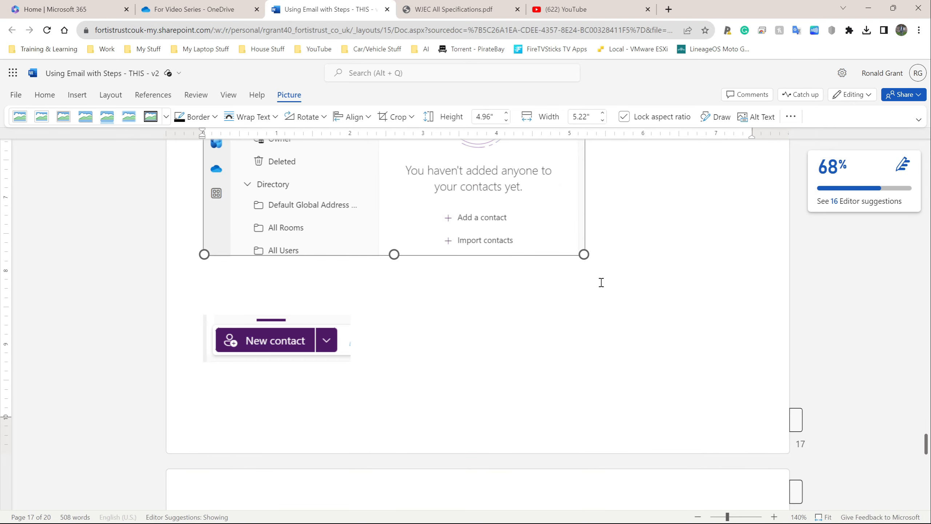
click(614, 348)
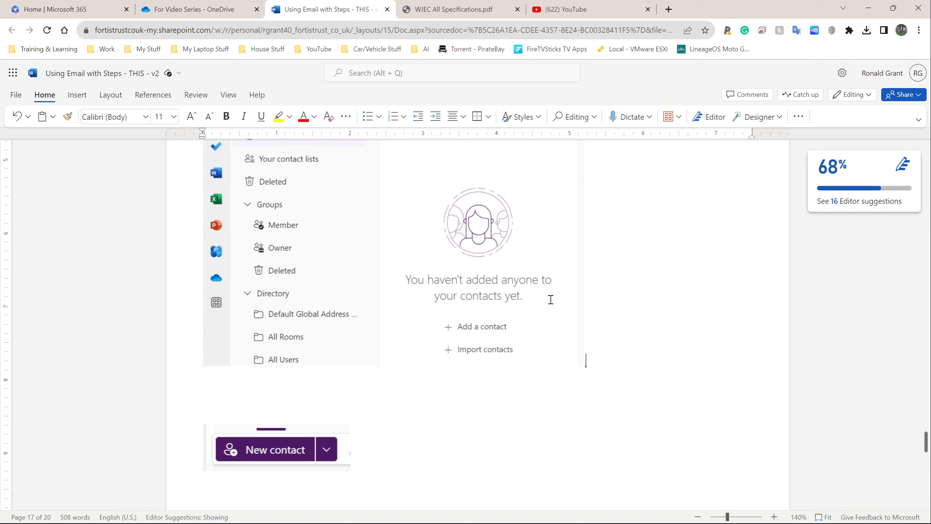
click(322, 208)
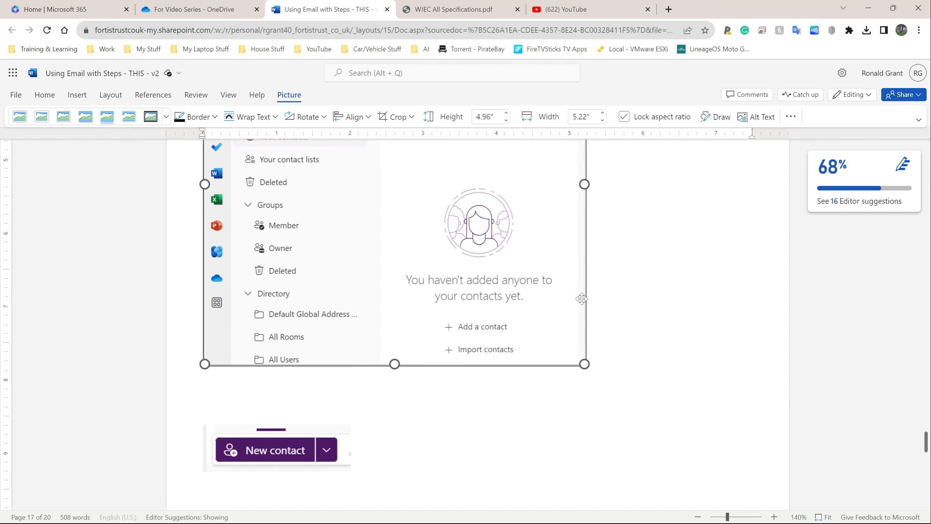
Add the caption "I am in my contacts. I do not have any contacts yet." below the contacts screenshot.
click(606, 302)
key(Return)
text(I am in)
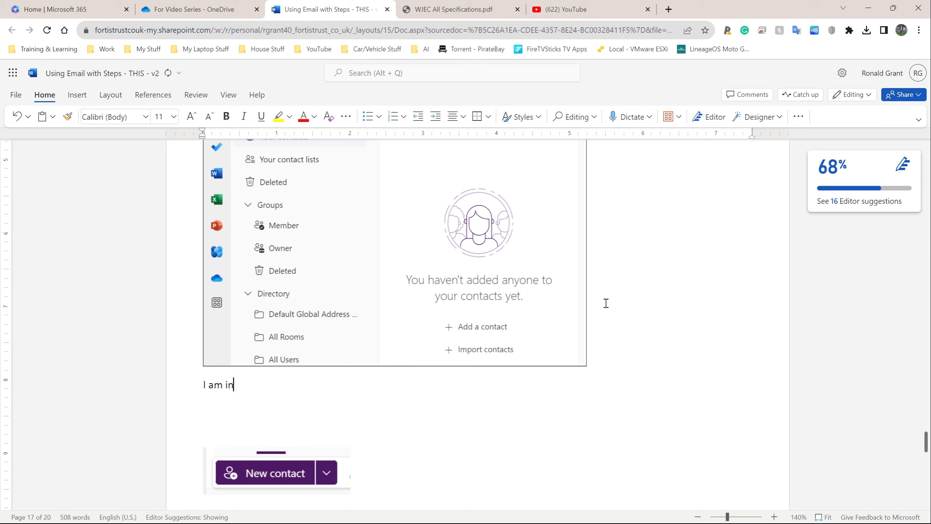
text( my contacts. I do not have any contacts yet.)
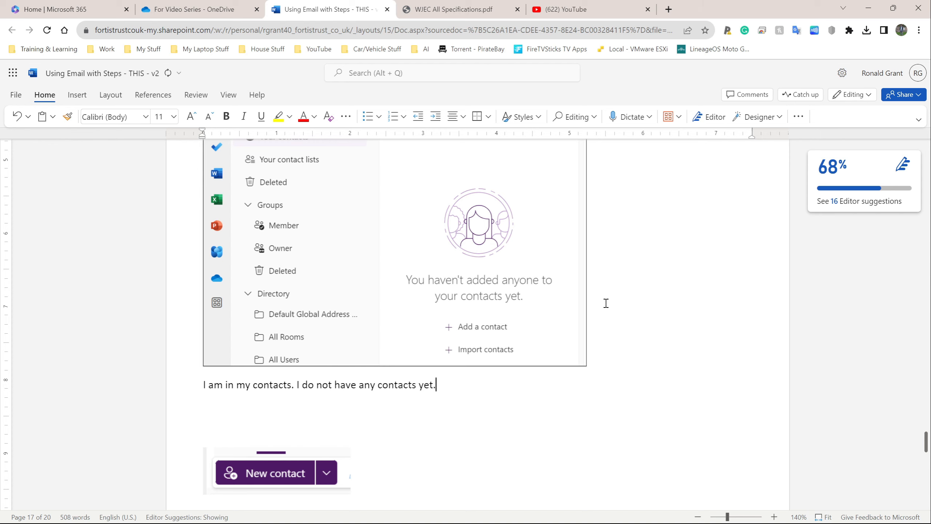
Add a thin black border around the New contact button picture.
scroll(318, 341, down, 1)
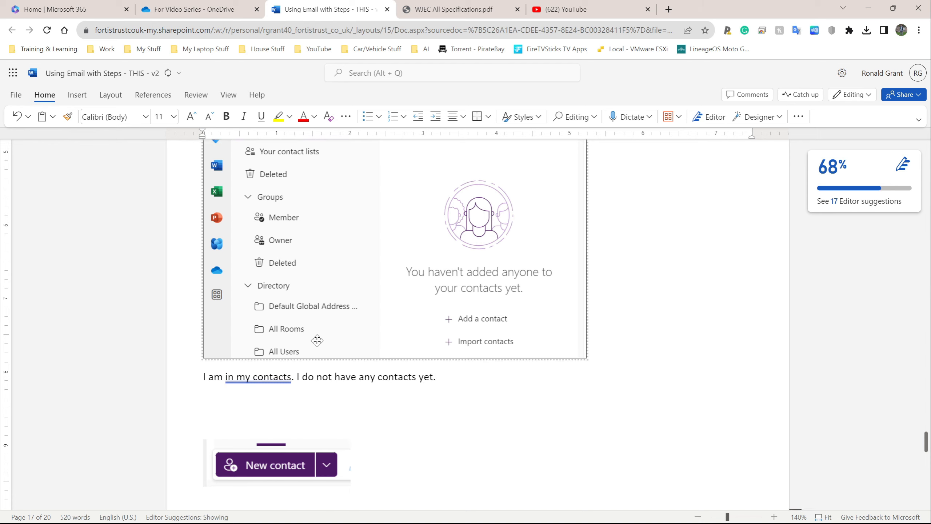
scroll(318, 341, down, 3)
click(271, 359)
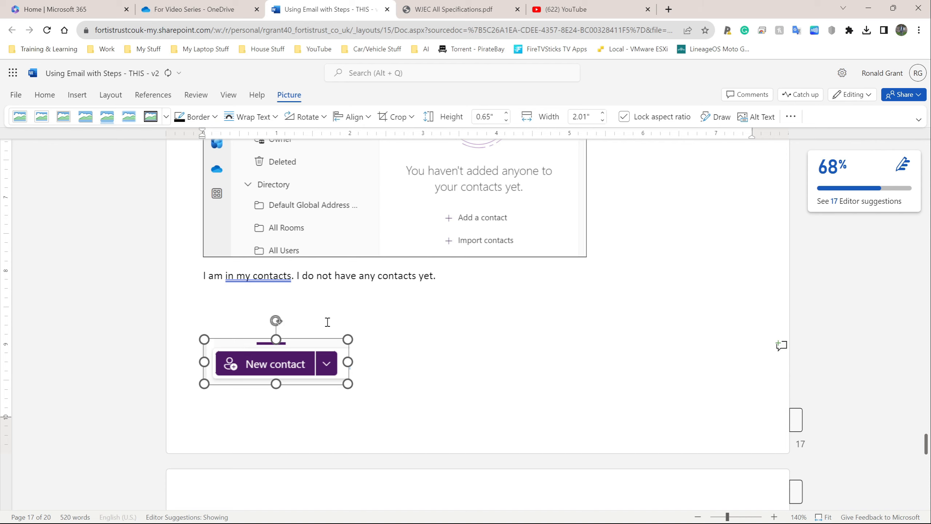
click(258, 317)
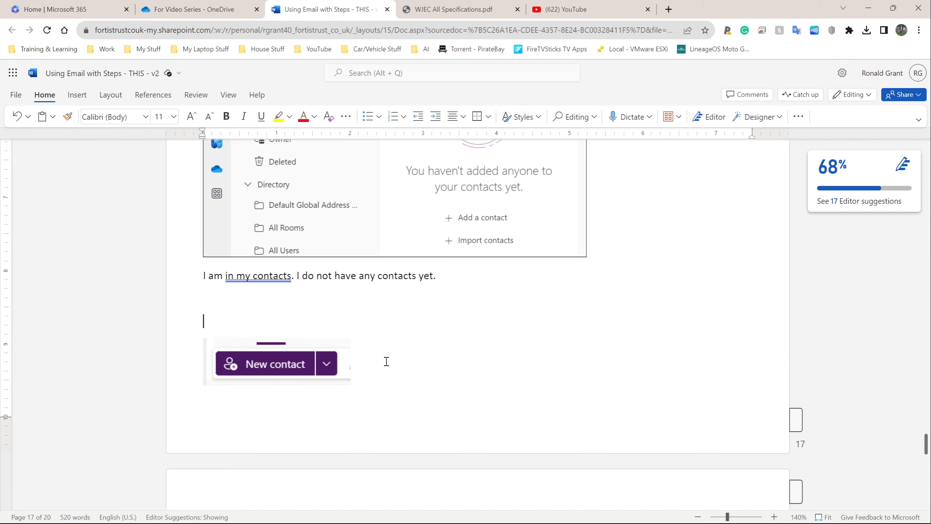
click(311, 357)
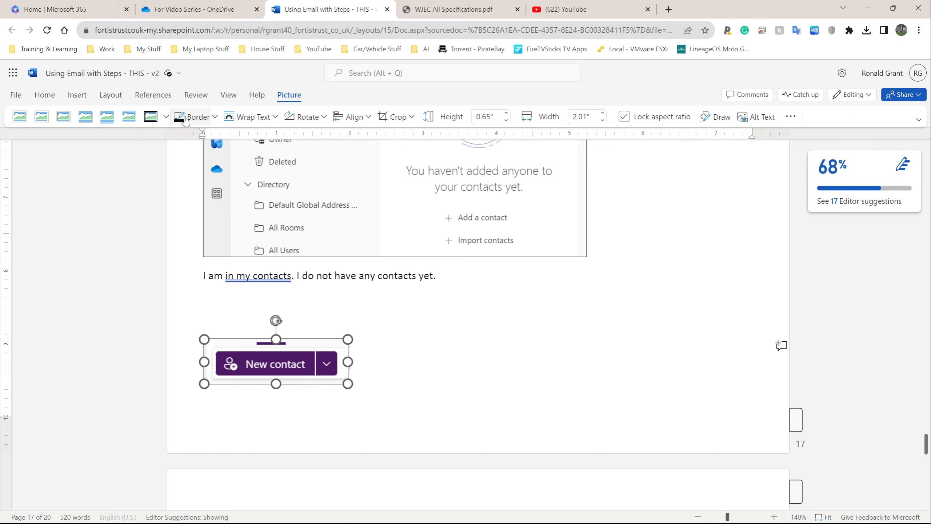
click(184, 117)
click(380, 340)
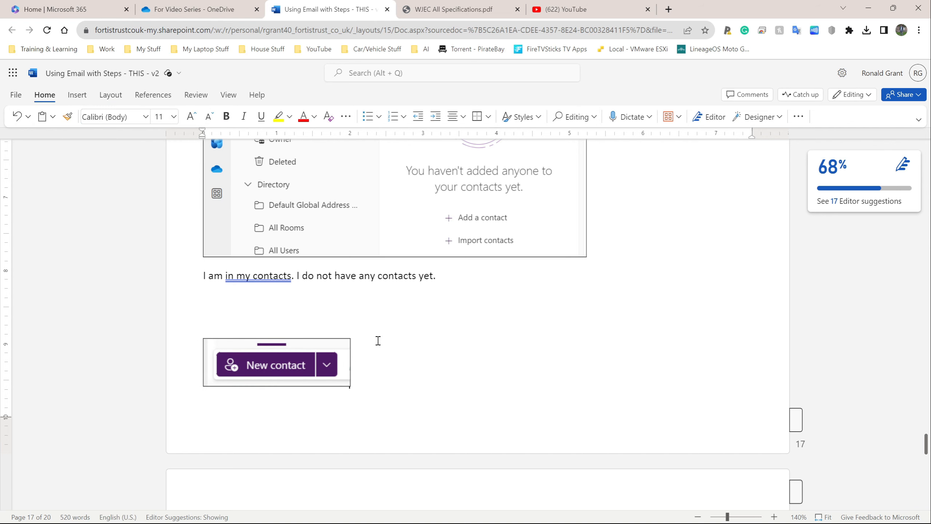
scroll(375, 338, up, 10)
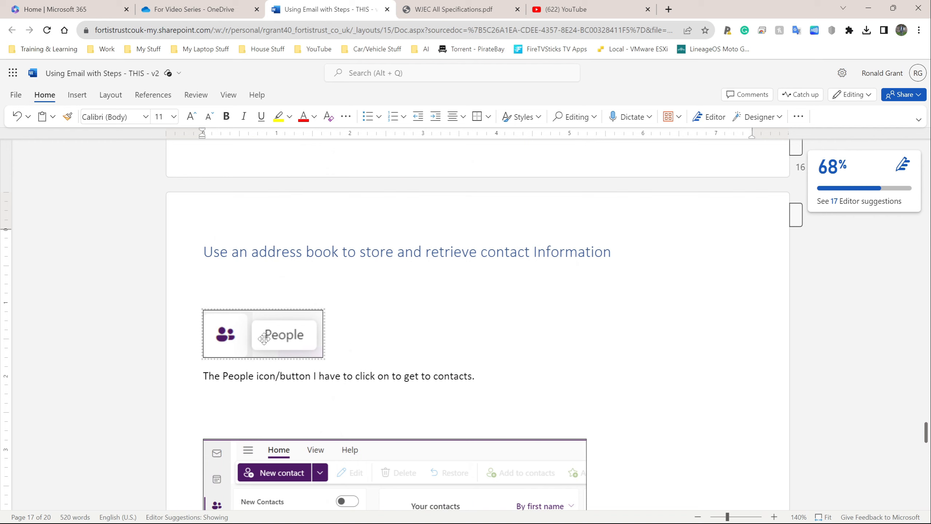
click(270, 317)
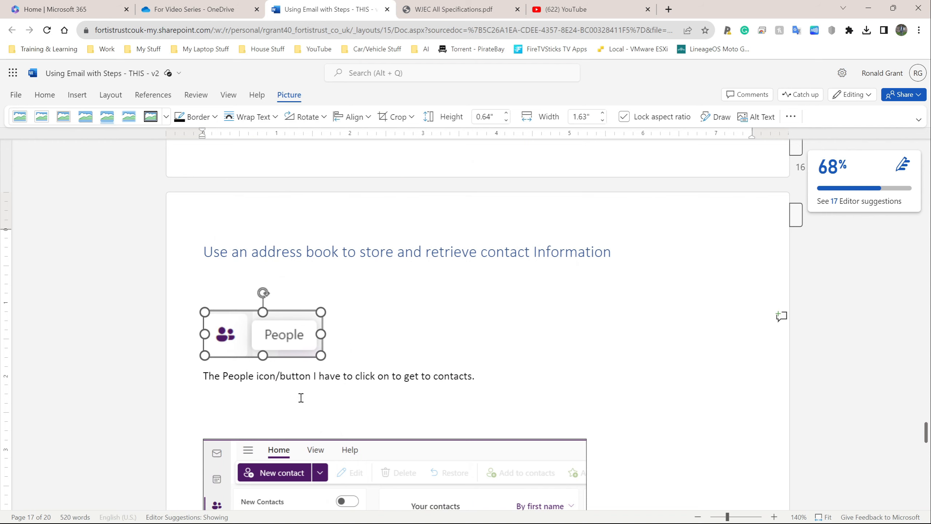
scroll(237, 368, down, 10)
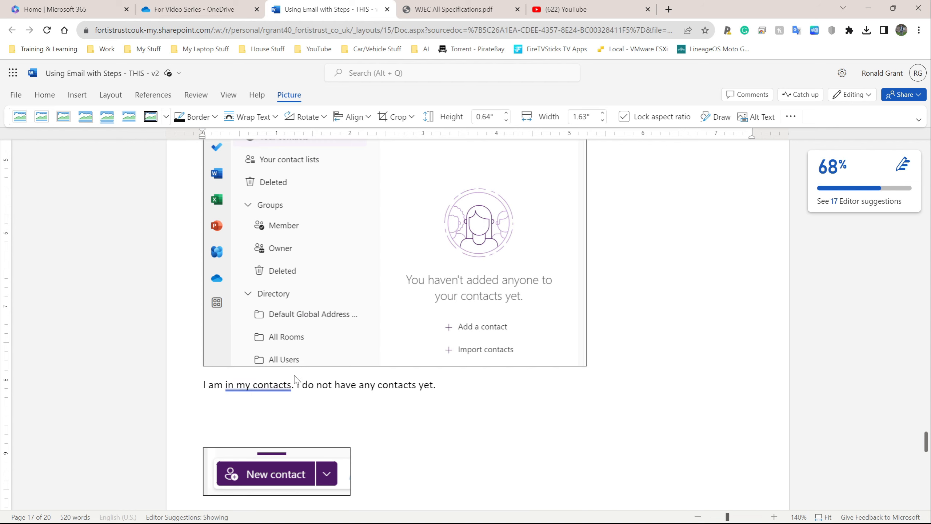
scroll(243, 410, down, 5)
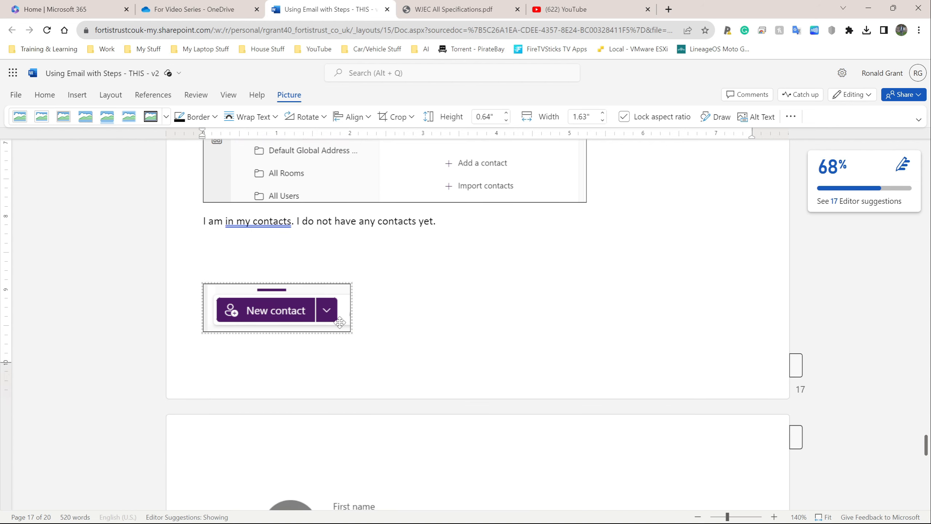
Caption the New contact picture "This shows the new contact button. I need to click on this to create a new contact.".
click(363, 324)
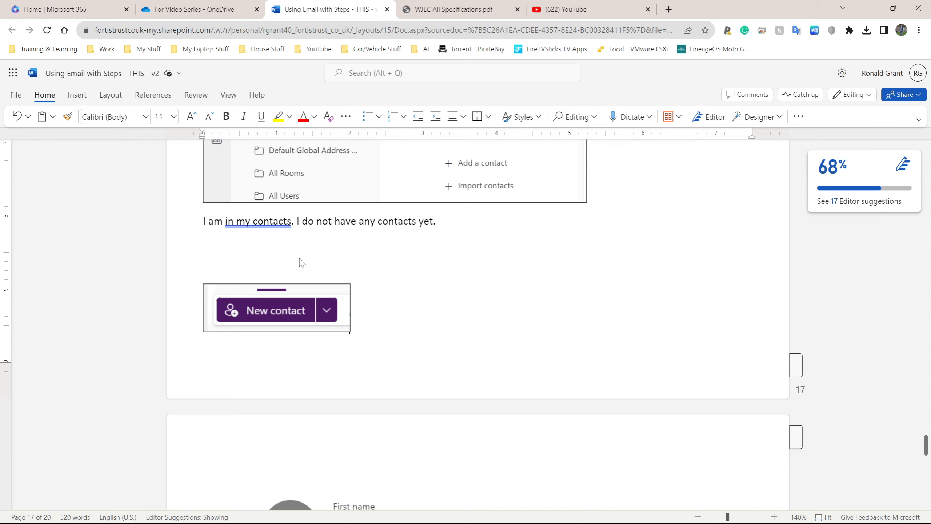
key(Return)
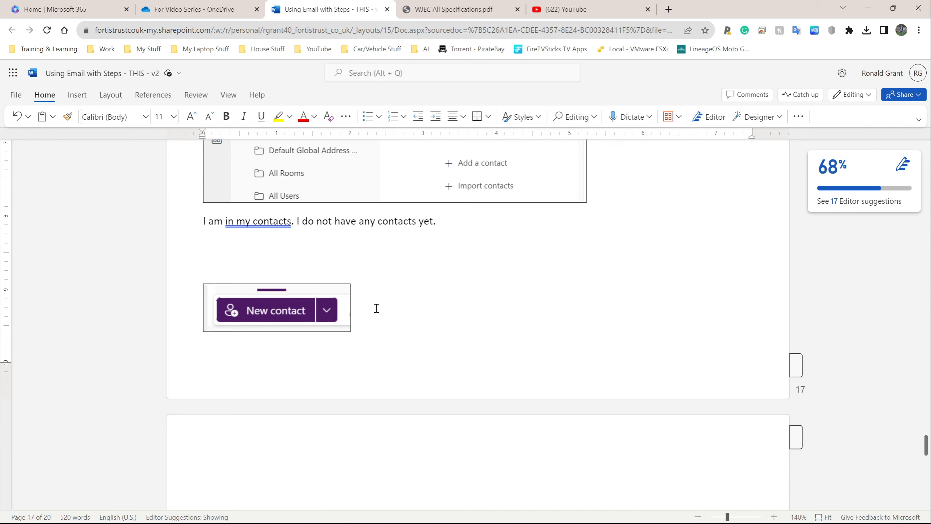
text(This shows the new contac)
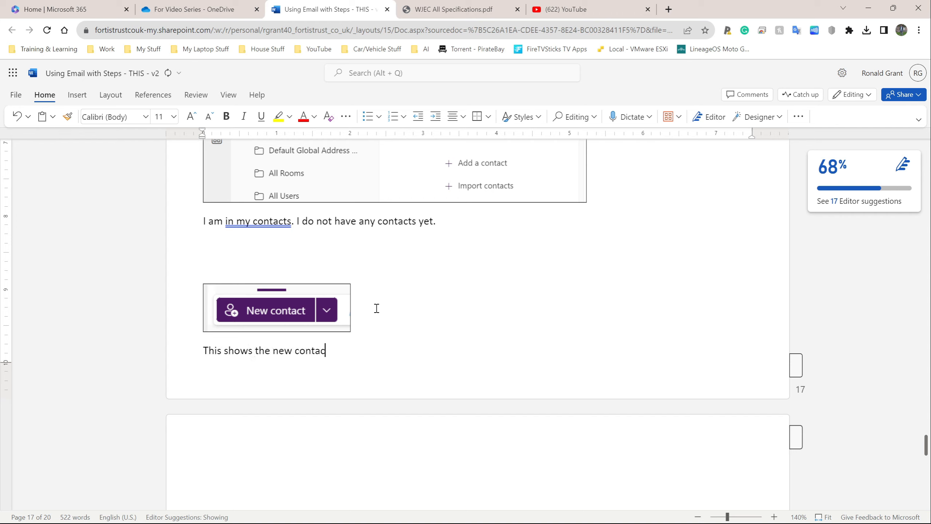
text(t button. I need to click on thi)
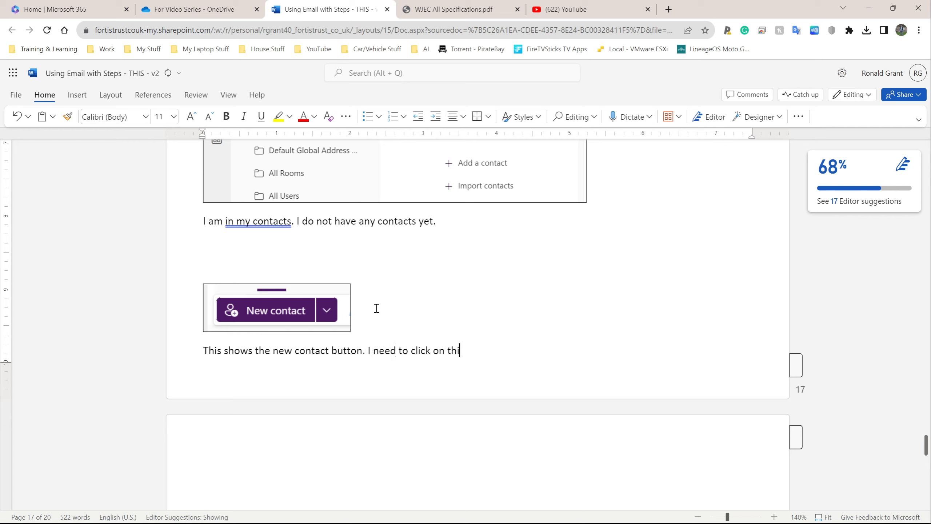
text(s to create a new contact.)
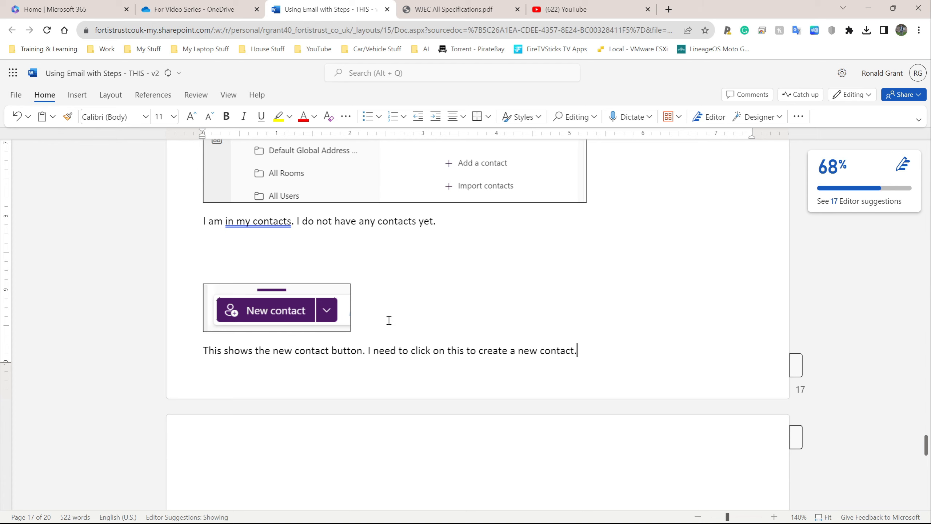
Put a thin black border around the contact details form picture and remove the blank line above it.
scroll(430, 323, down, 4)
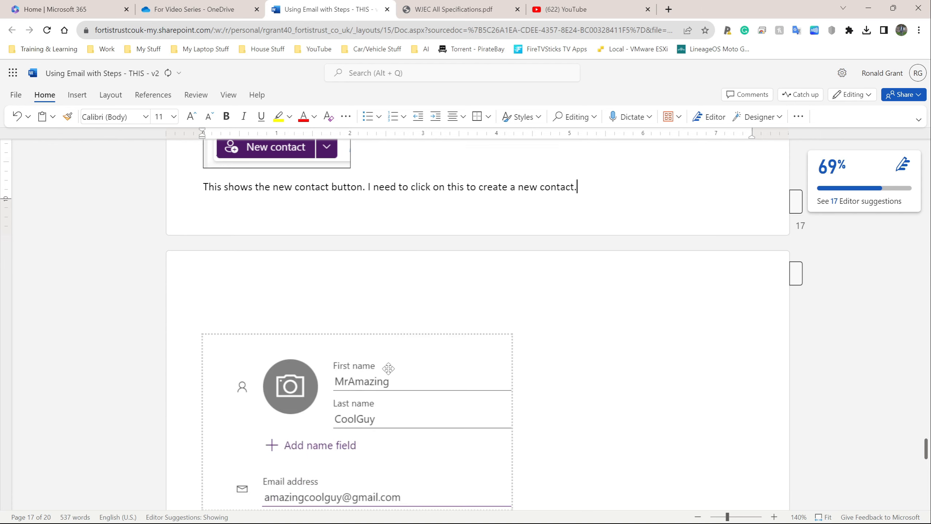
click(388, 367)
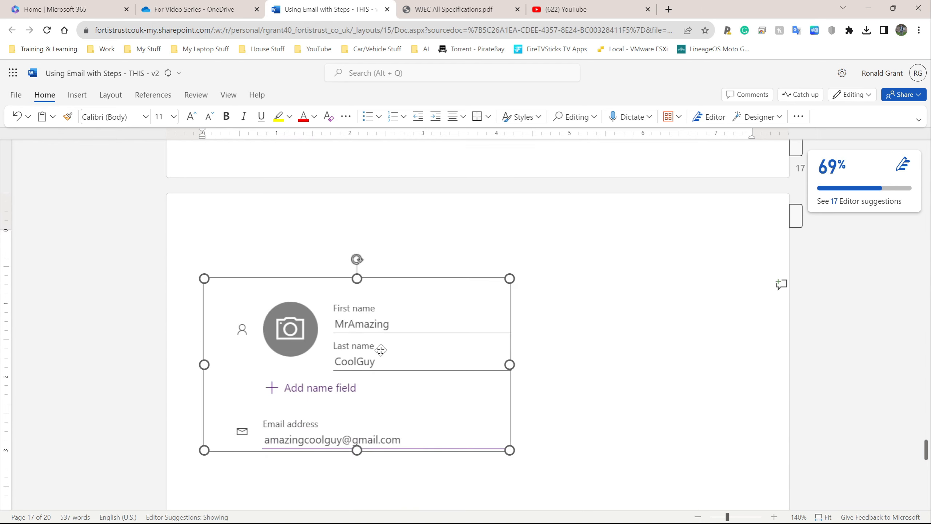
click(278, 228)
key(BackSpace)
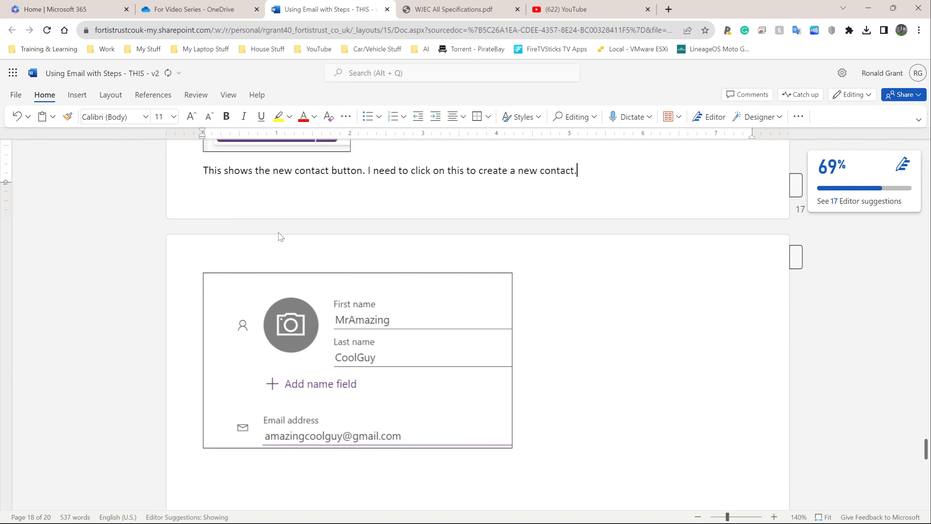
Write the caption "This is me adding a new conact." below the contact details form picture.
click(569, 368)
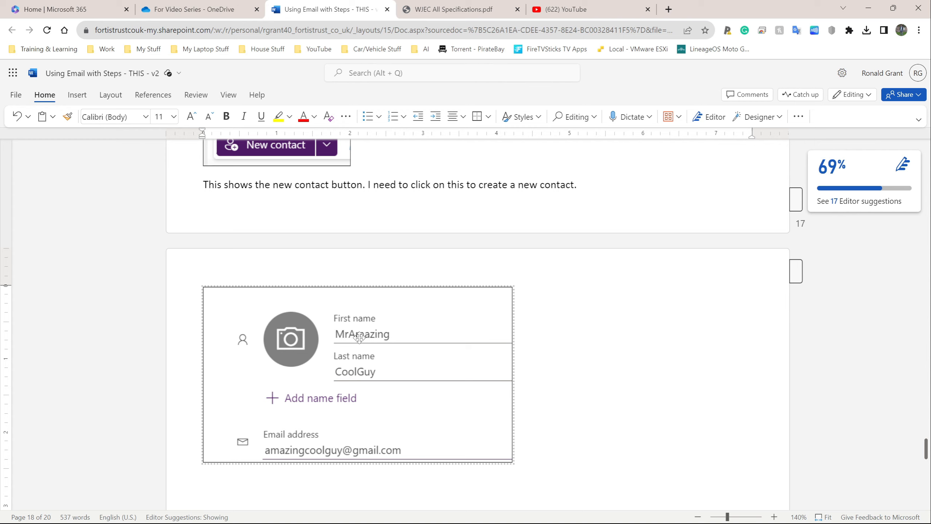
scroll(394, 338, down, 1)
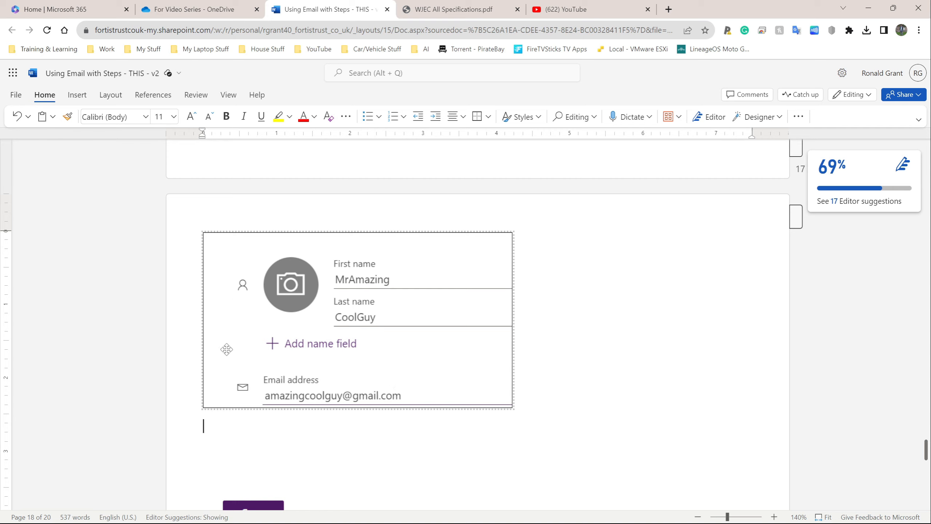
scroll(288, 325, up, 1)
scroll(288, 324, up, 4)
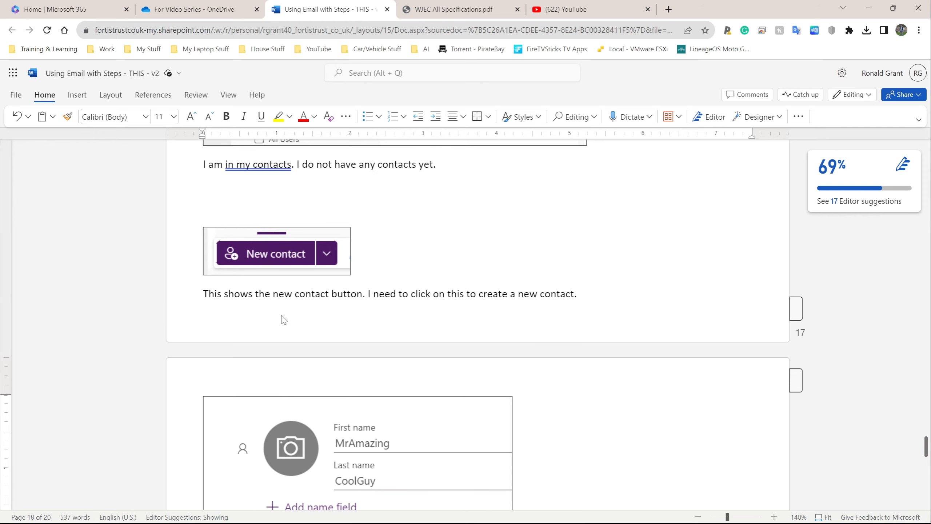
scroll(266, 259, down, 3)
scroll(273, 277, down, 2)
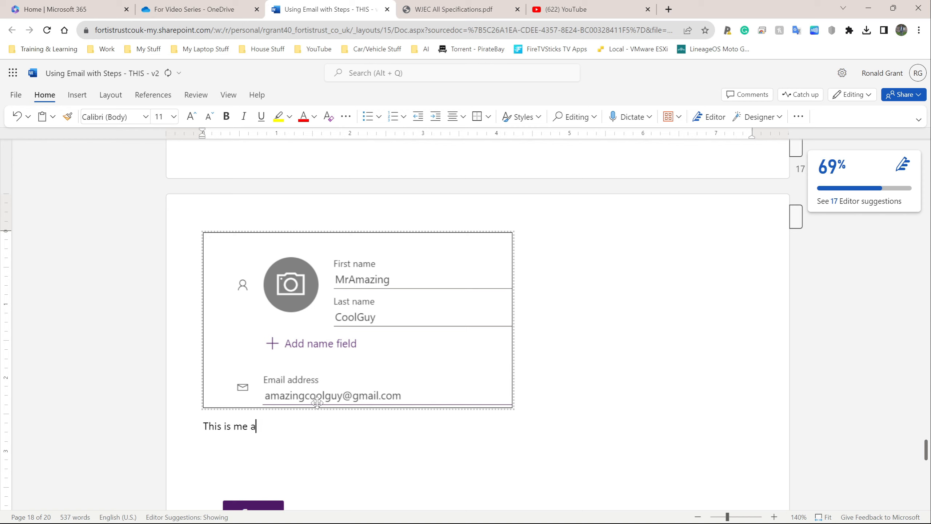
text(dding a new conact.)
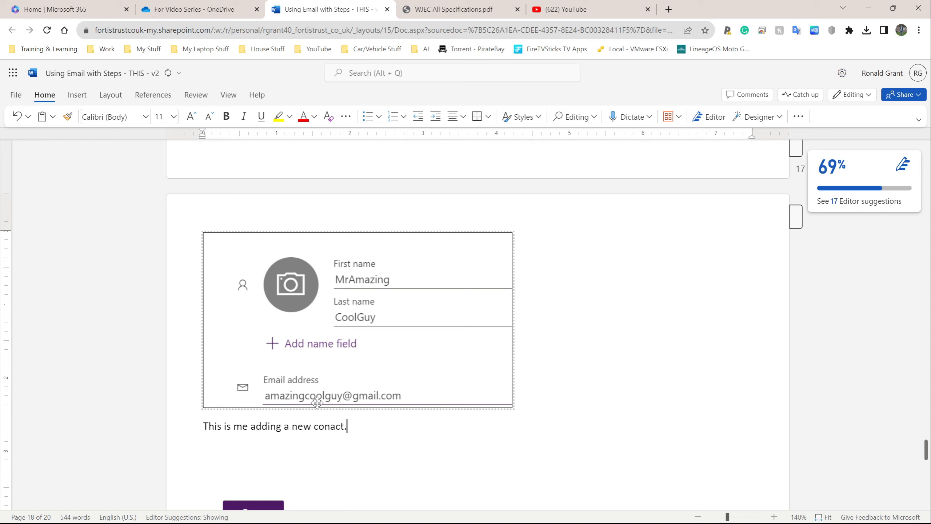
Correct the misspelled word "conact" in the form picture's caption to "contact".
scroll(317, 403, down, 3)
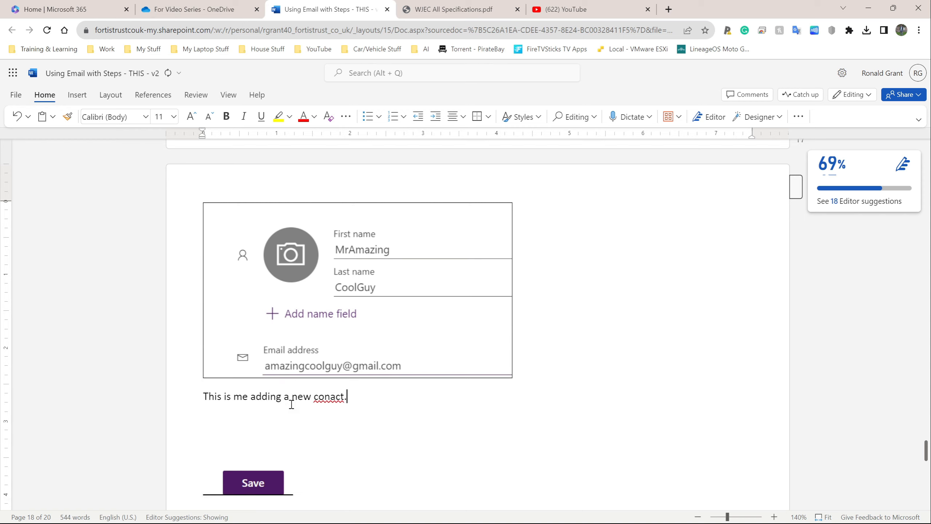
click(333, 318)
click(326, 355)
Add a thin black border to the Save button picture and enlarge it to about 0.73" high by 1.81" wide.
scroll(345, 343, down, 2)
click(253, 343)
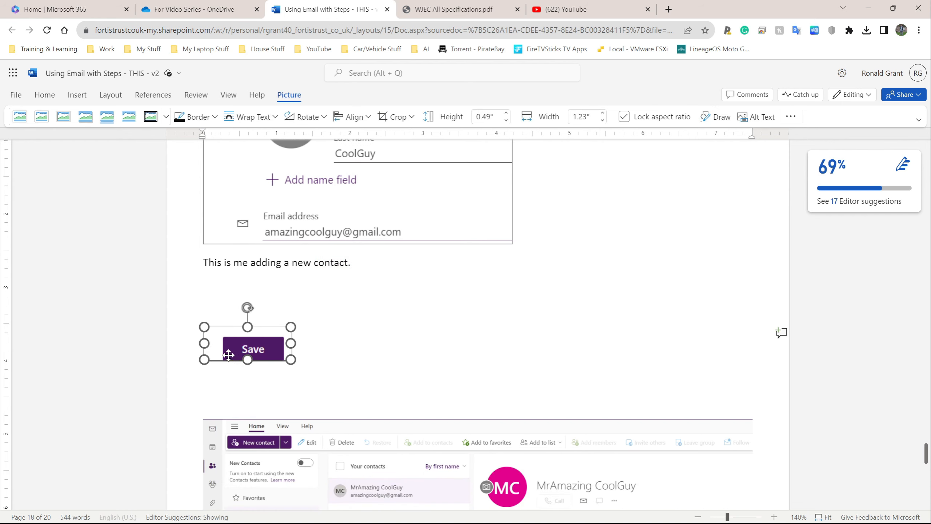
drag(204, 343, 211, 344)
key(ctrl+z)
click(331, 352)
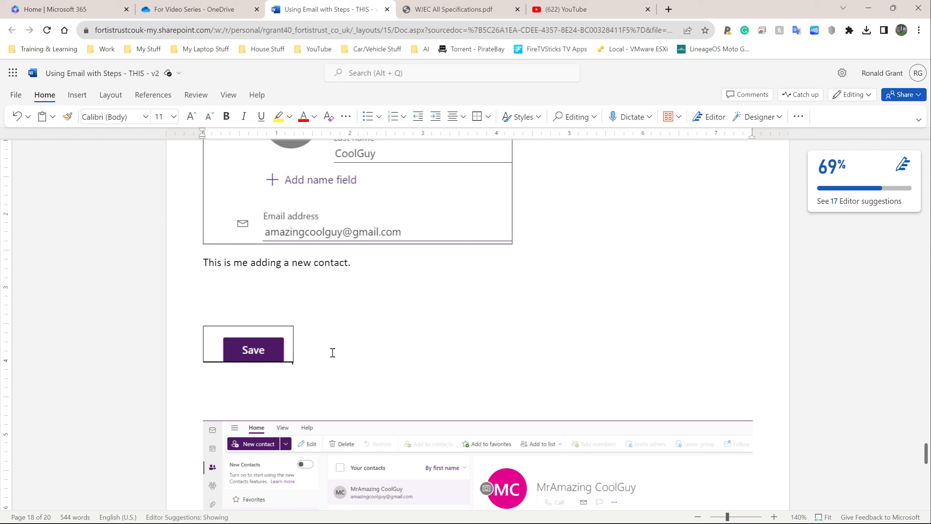
click(292, 352)
drag(291, 352, 336, 352)
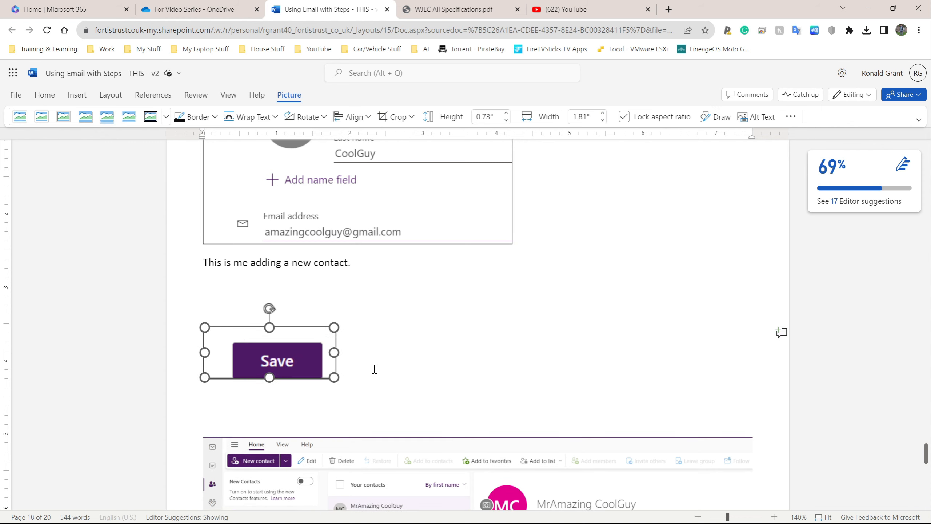
Caption the Save button picture "I click on the save button to save the details of the new person.".
click(394, 373)
key(Return)
text(I click )
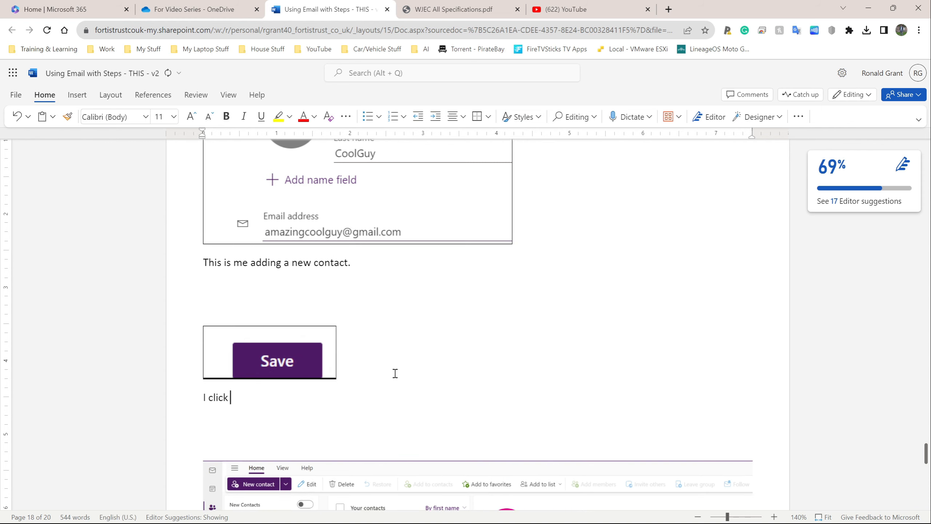
text(on the save button to save the details of t)
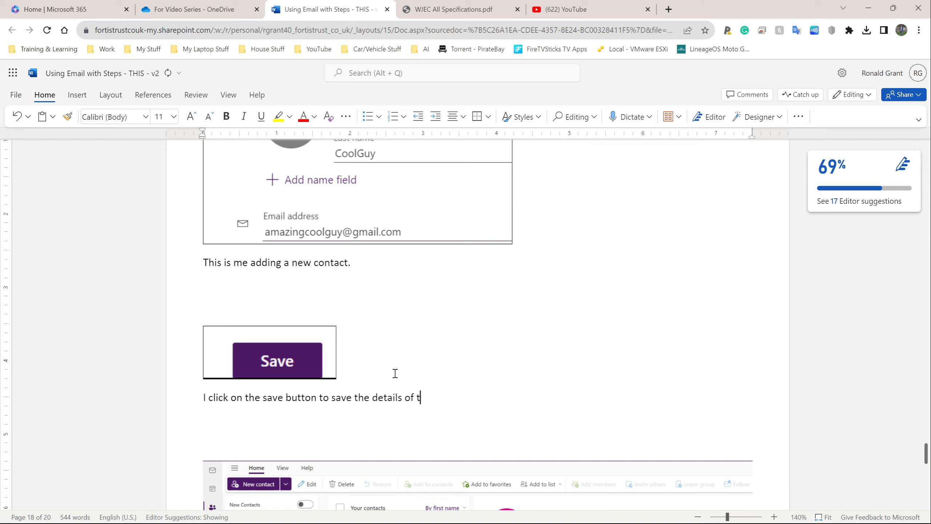
text(he new person.)
scroll(345, 328, down, 5)
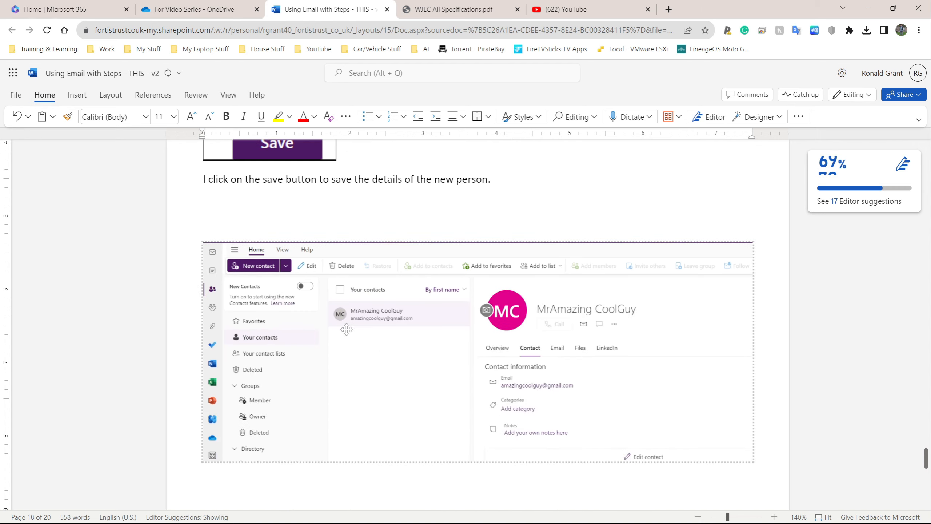
Add a thin black border to the contacts page picture below the Save caption and dismiss the editor score card.
click(432, 332)
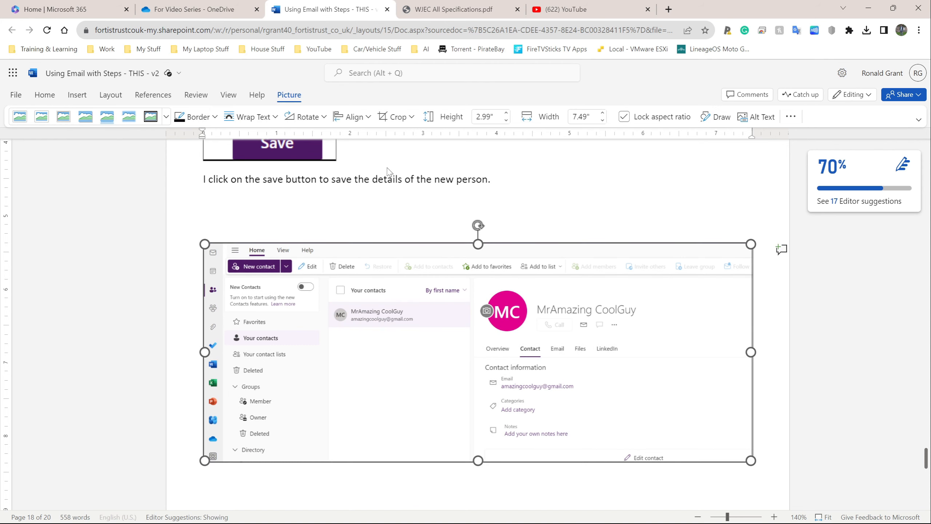
click(496, 181)
scroll(428, 203, up, 4)
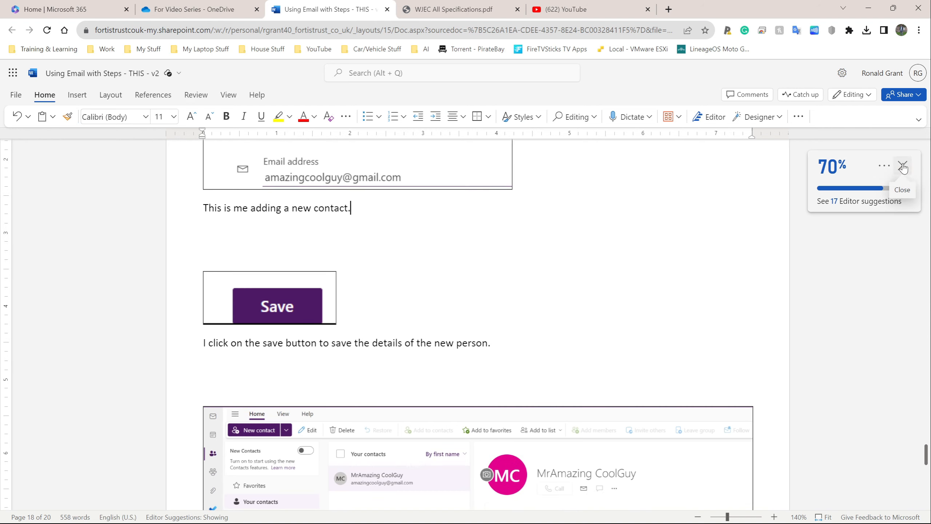
scroll(647, 229, down, 5)
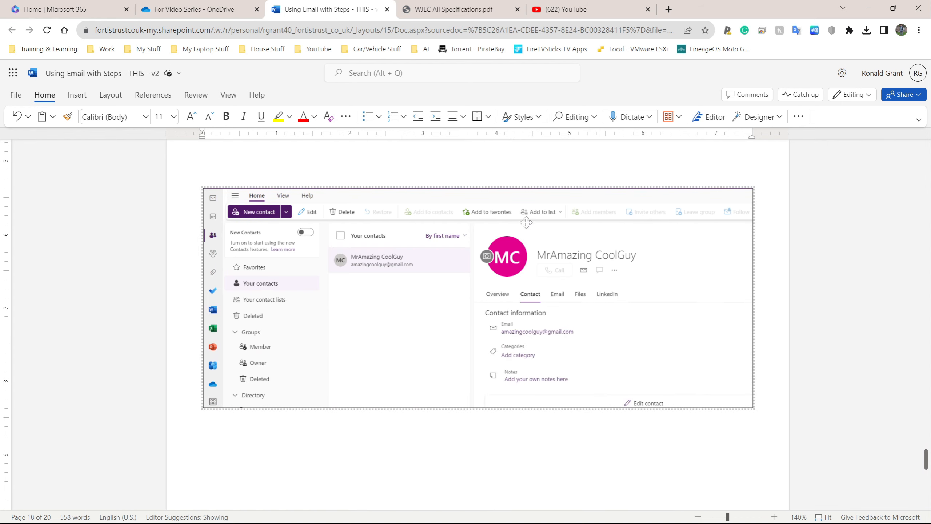
Caption the bordered contacts page picture "This shows the saved contact in my address book.".
click(418, 249)
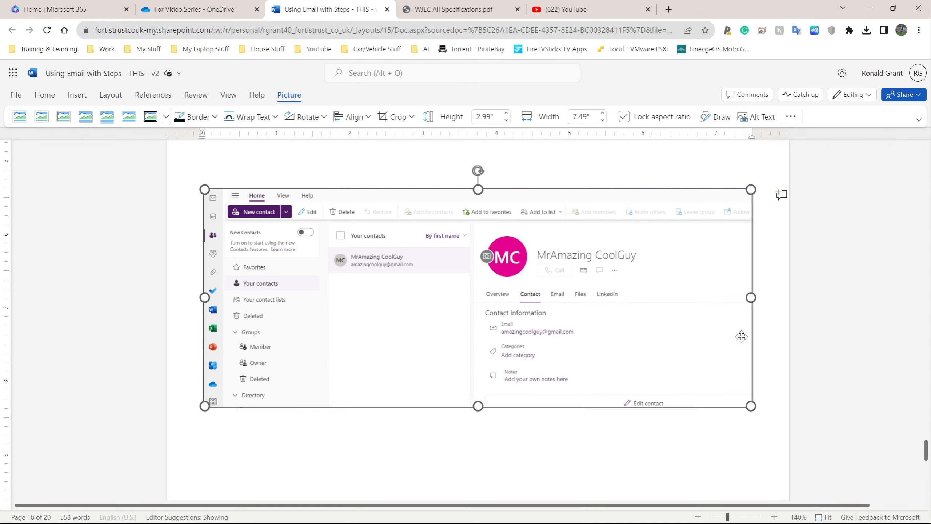
click(774, 352)
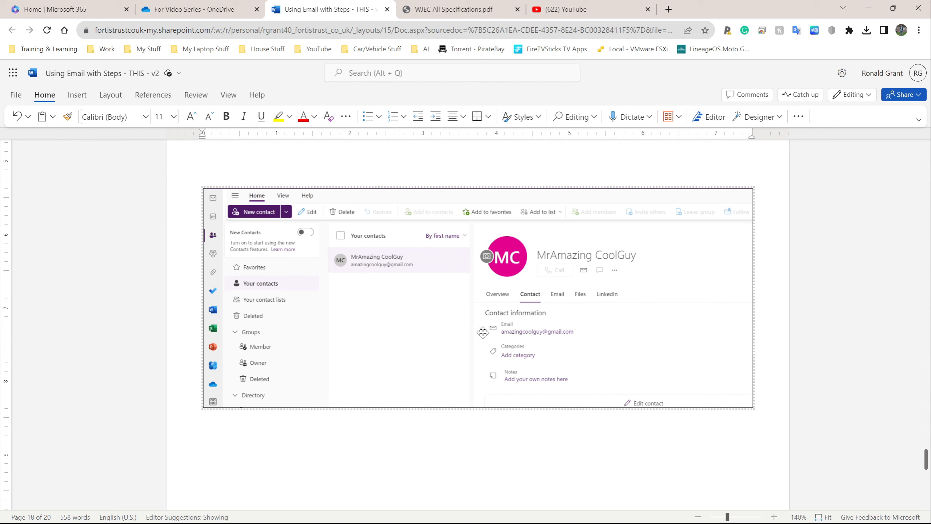
text(This shows the saved contact in my contacts)
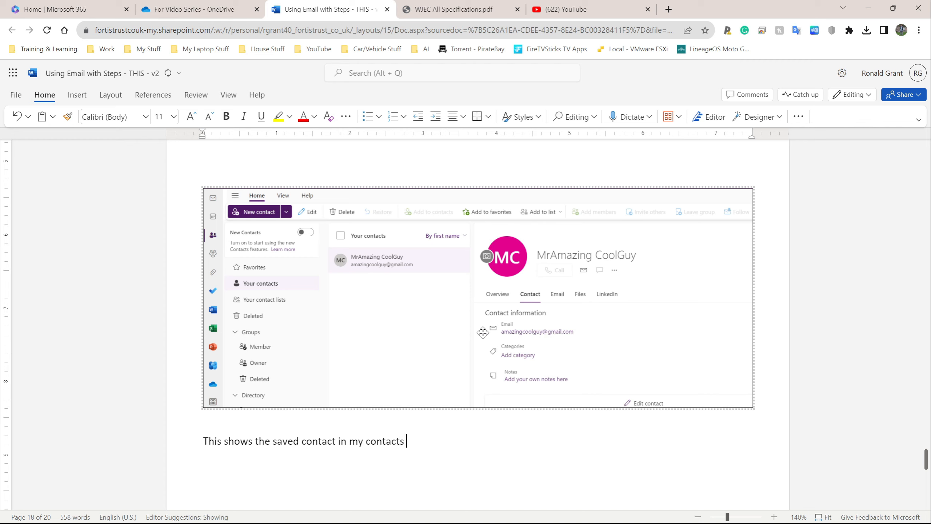
key(ctrl+BackSpace)
click(334, 405)
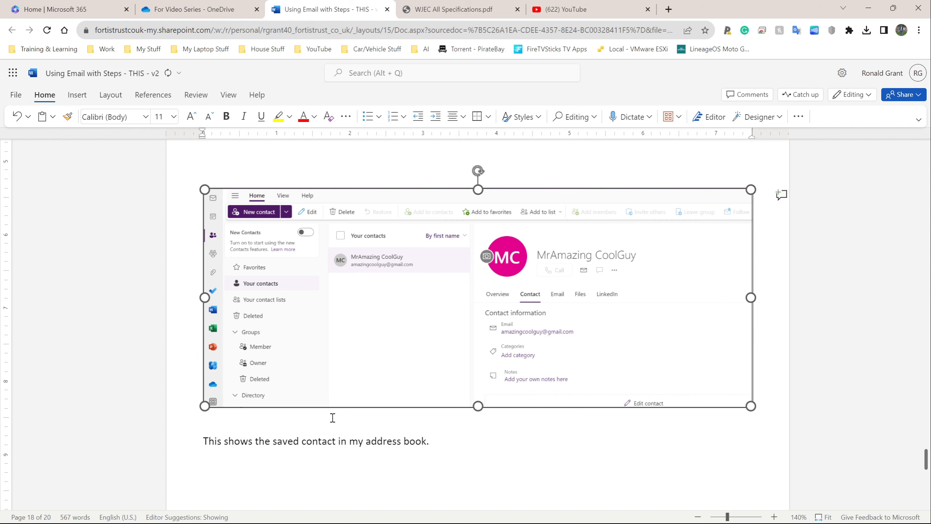
click(358, 439)
click(364, 425)
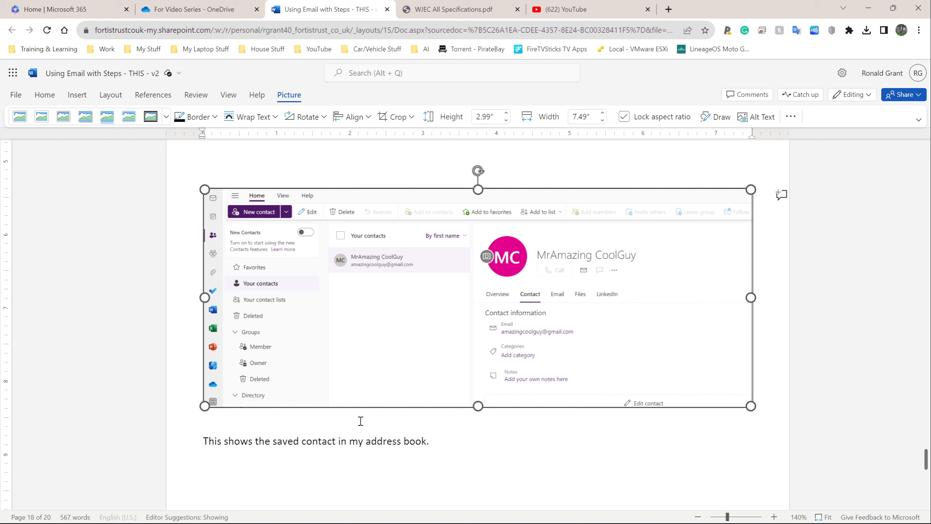
drag(436, 440, 208, 441)
Add a thin black border to the next page's contacts picture that shows two contacts and one contact's details.
scroll(357, 356, up, 2)
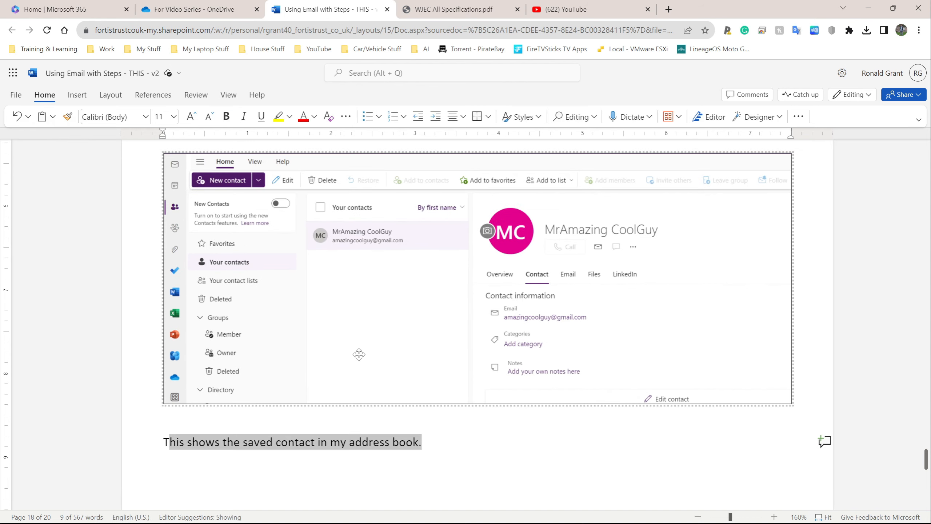
scroll(356, 350, down, 10)
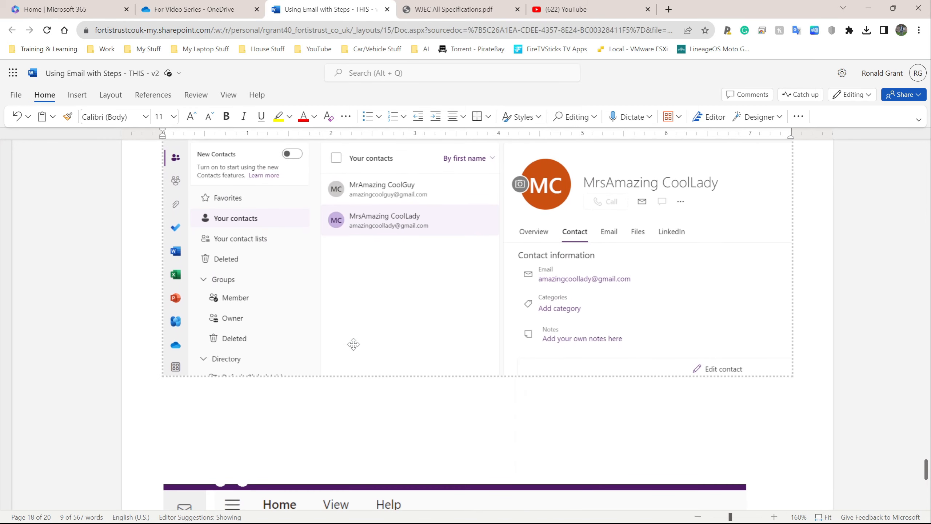
click(485, 300)
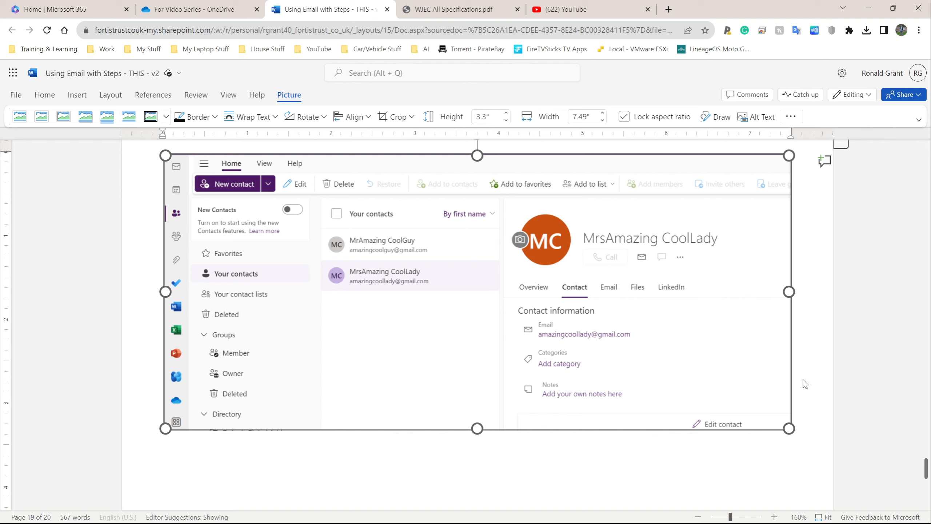
Write the caption "My two conatcts have now been saved." below the bordered two-contact picture.
click(839, 402)
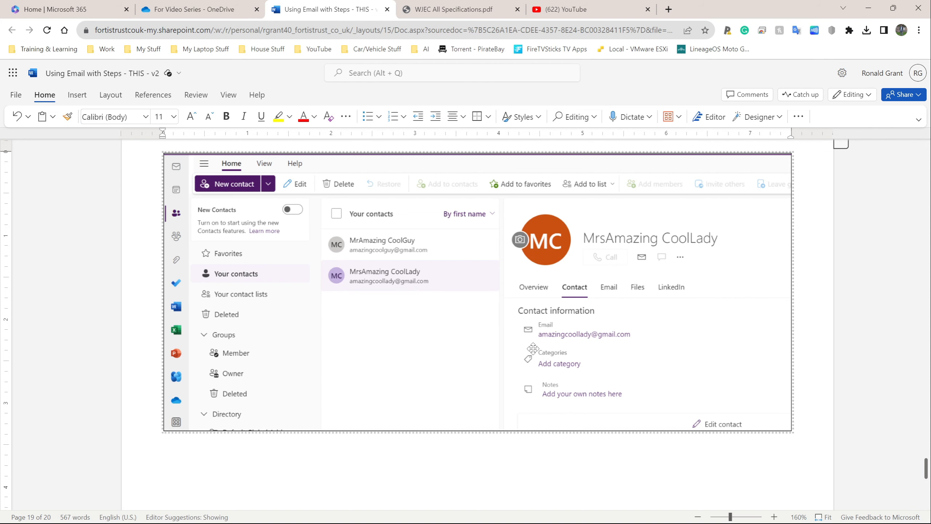
text(My two conatcts have now been  sav)
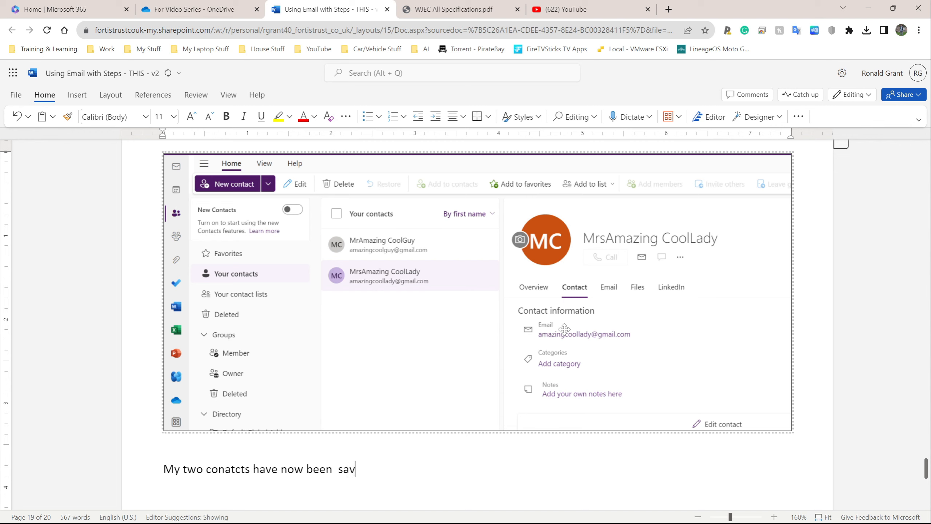
text(ed.)
Correct "conatcts" to "contacts" and remove the extra space before "saved" in the two-contact picture's caption.
click(219, 469)
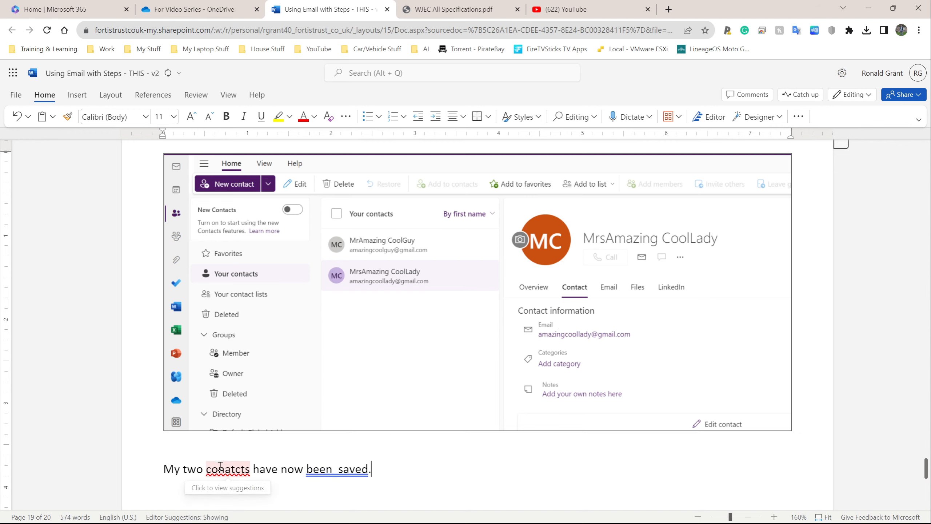
click(220, 425)
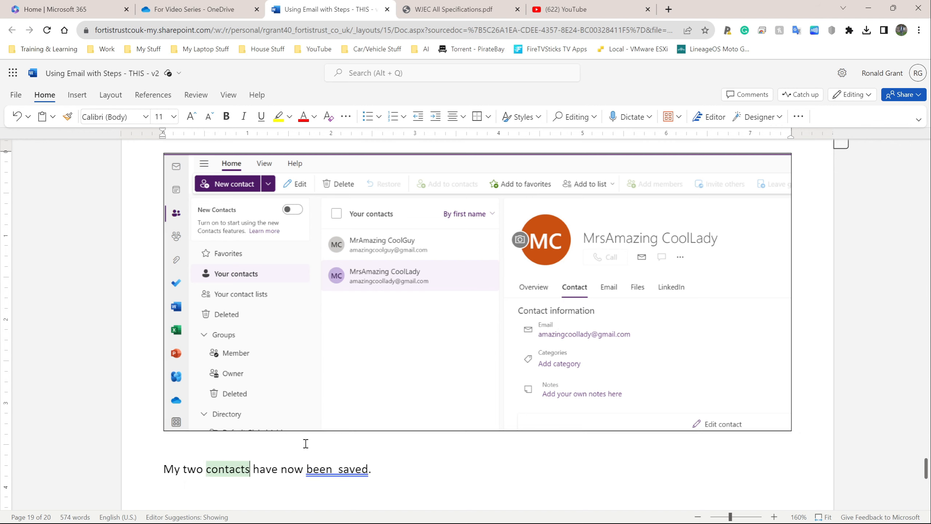
click(338, 469)
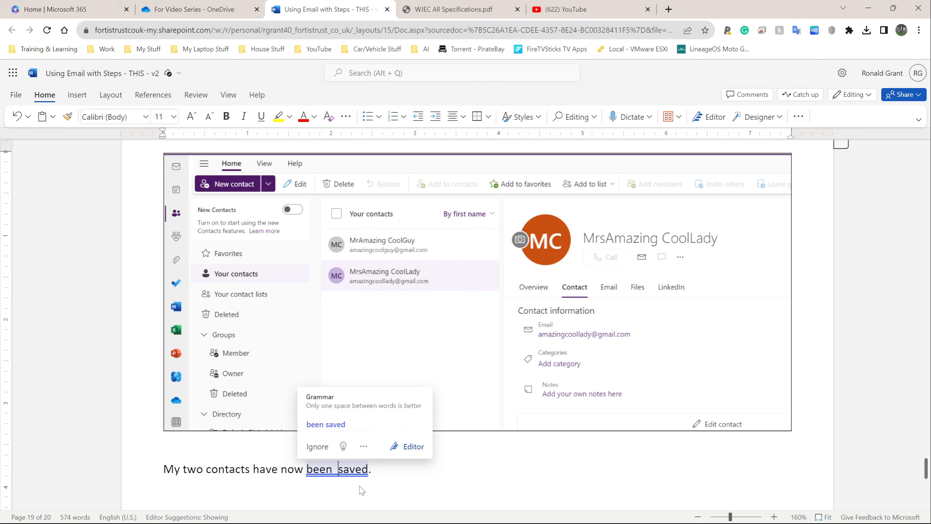
key(BackSpace)
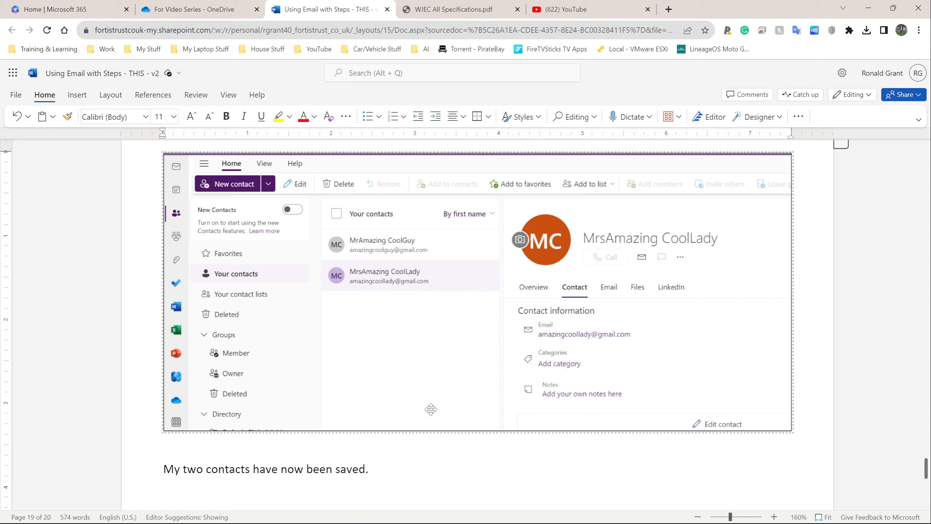
scroll(330, 386, down, 3)
scroll(323, 374, up, 2)
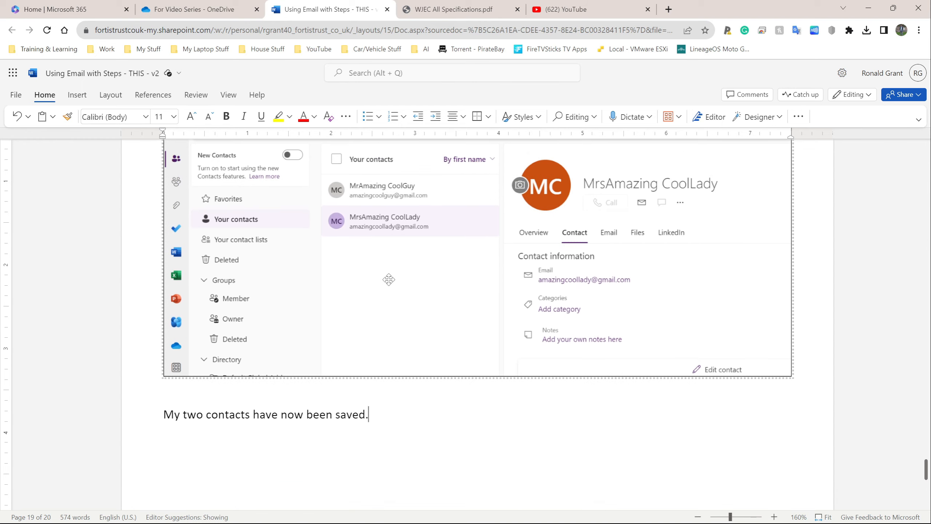
scroll(346, 283, up, 2)
click(348, 284)
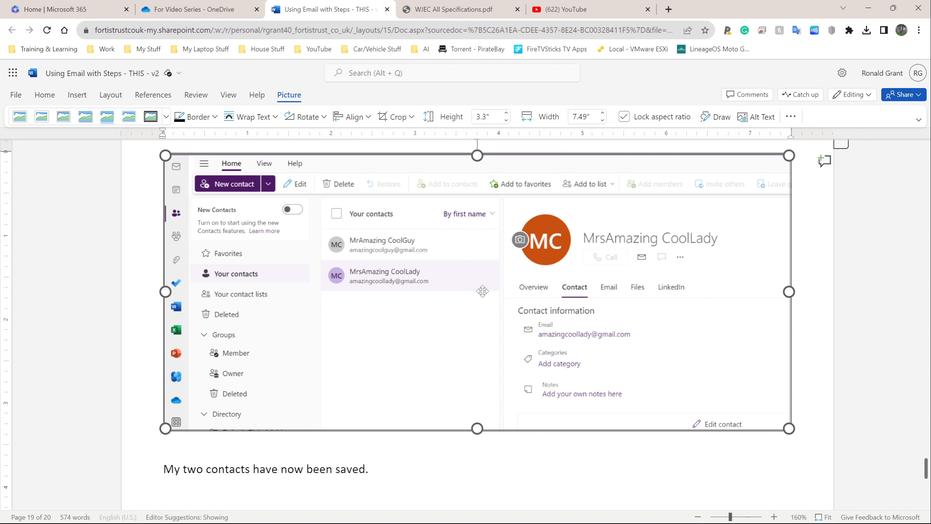
Add a thin black border to the close-up picture of the contacts list at the end of the page.
scroll(469, 285, down, 5)
scroll(469, 285, down, 4)
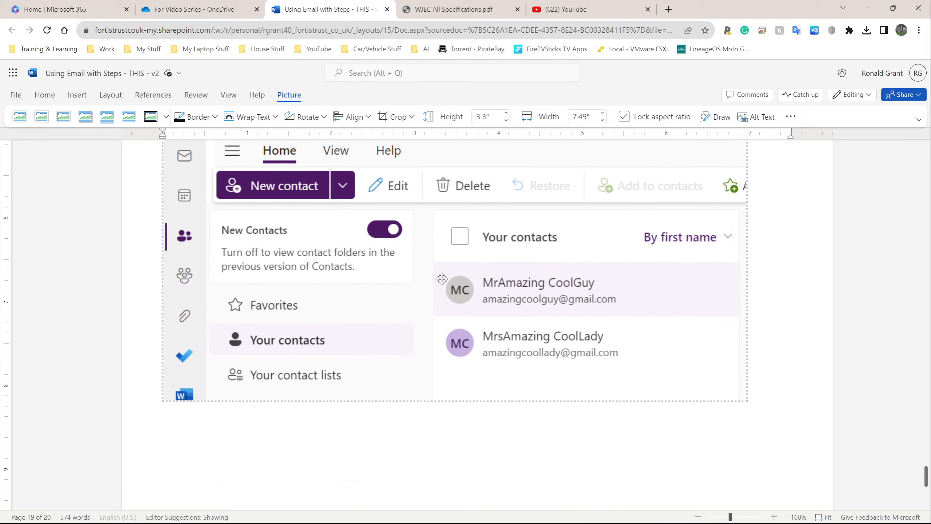
click(406, 278)
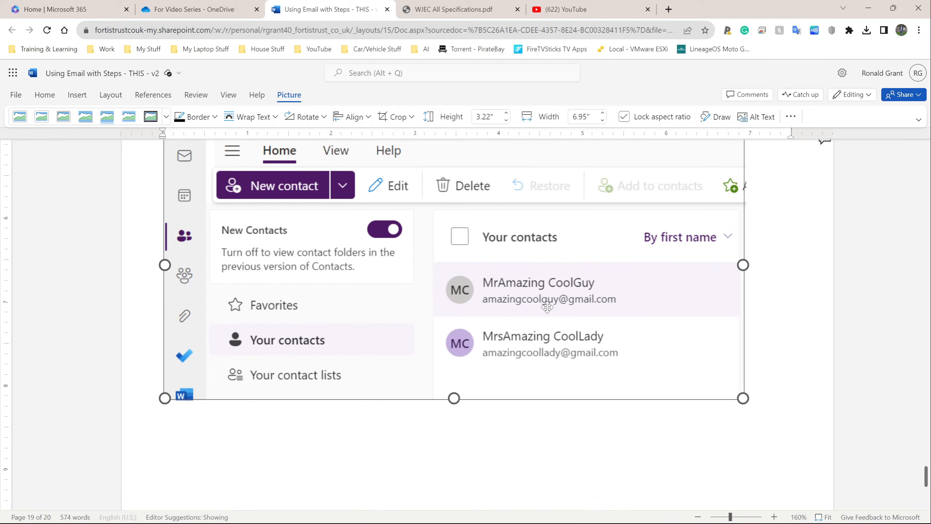
click(766, 359)
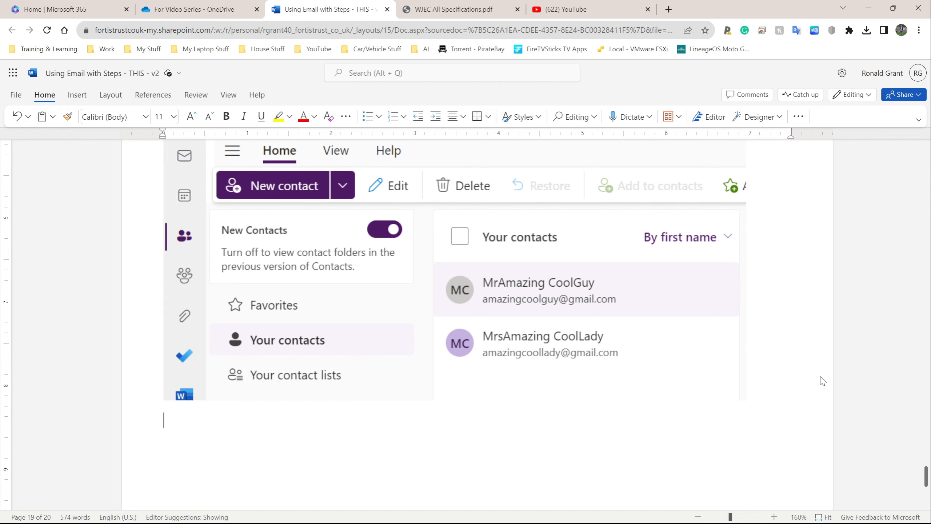
click(525, 249)
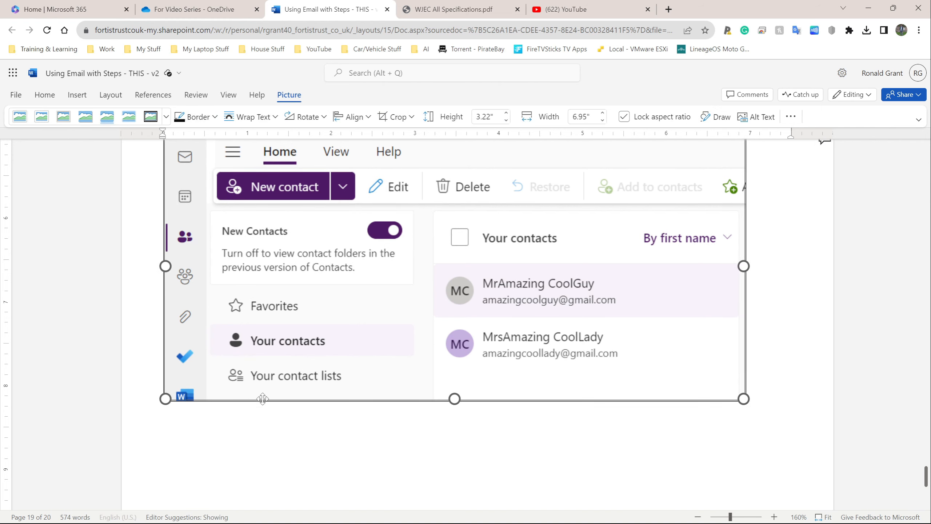
Write the caption "My two conatcts in my address book." below the close-up contacts list picture.
click(239, 431)
text(My two )
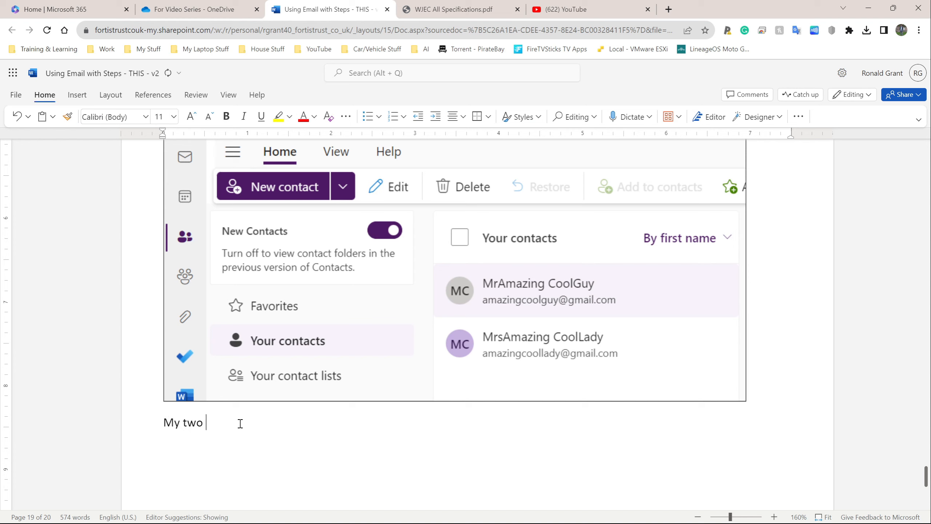
text(conatcts in my ad)
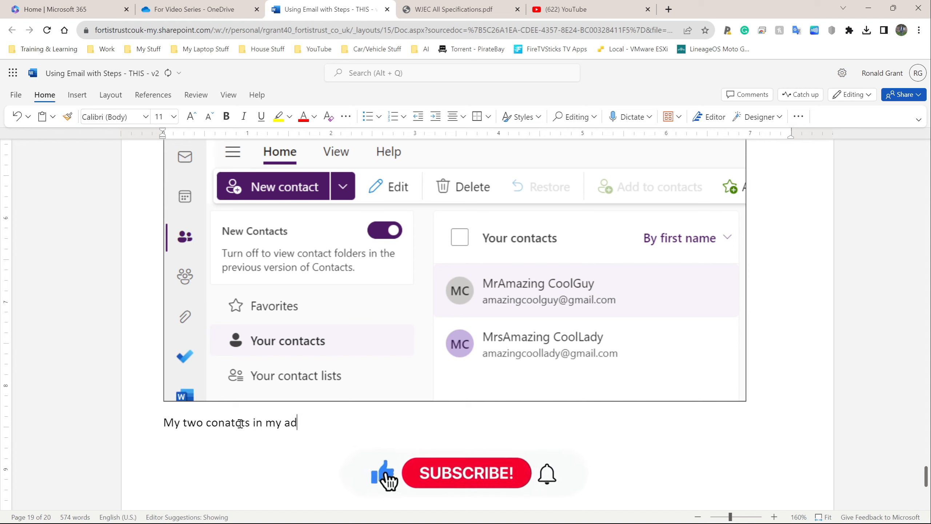
text(dress book.)
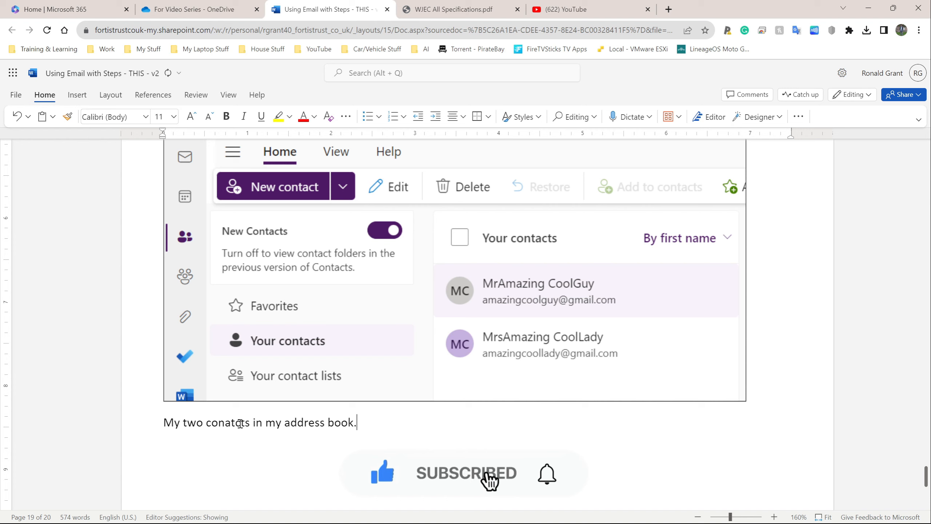
Correct the misspelled word "conatcts" in the close-up picture's caption to "contacts".
click(219, 423)
click(224, 461)
click(392, 422)
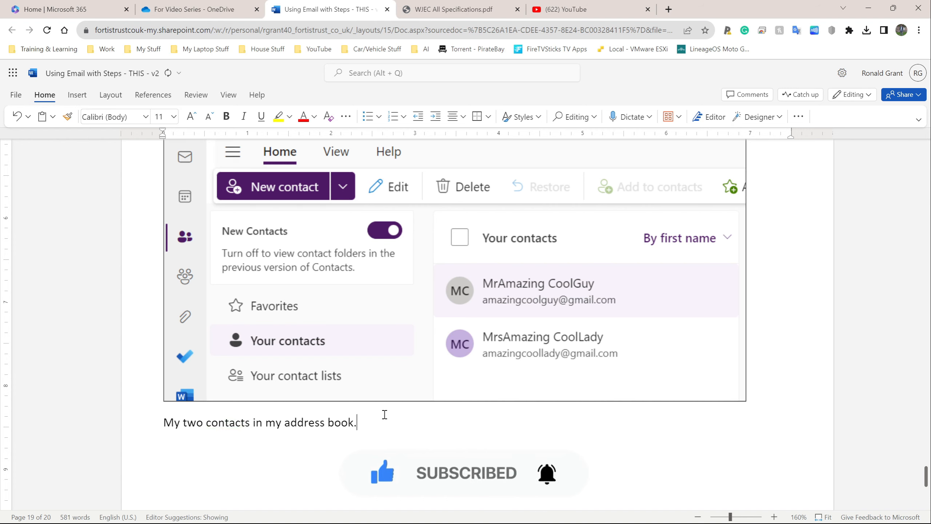
Add a thin black border to the new email message picture on the last page.
scroll(392, 343, down, 6)
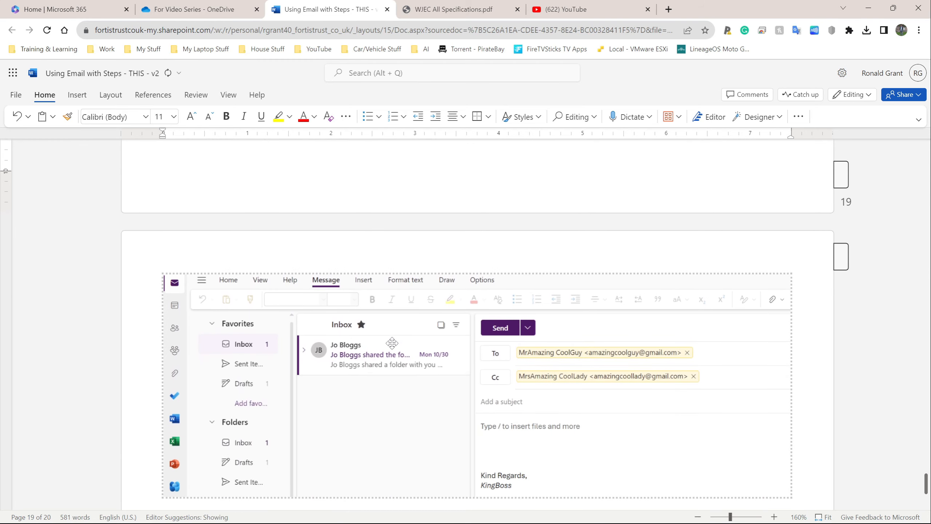
scroll(391, 343, up, 4)
scroll(382, 345, down, 5)
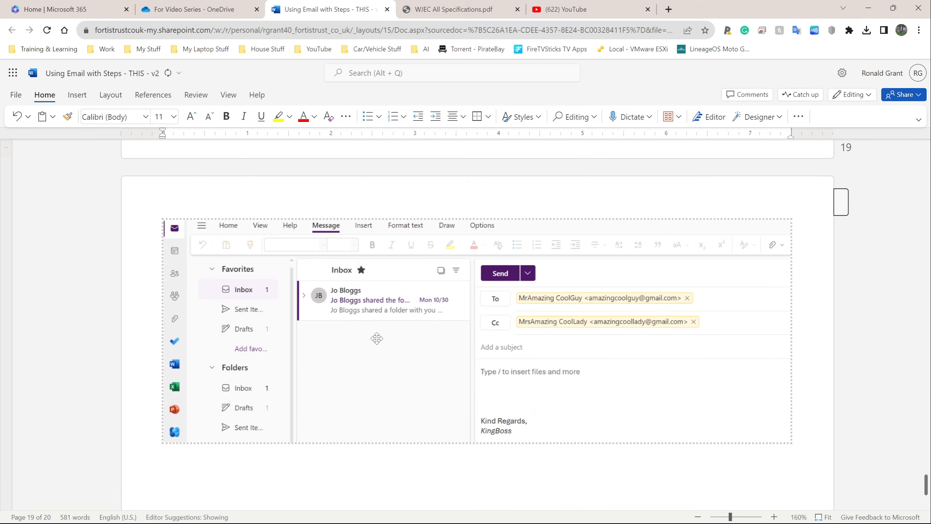
click(398, 326)
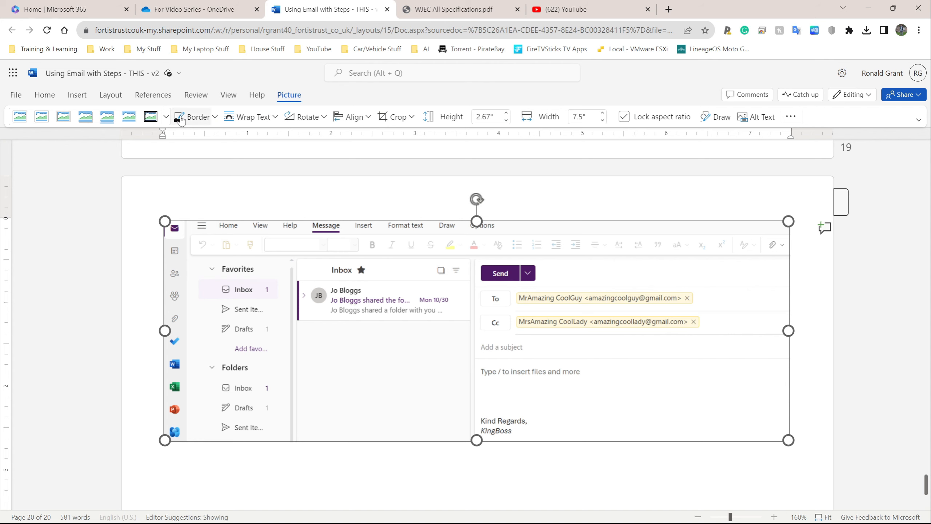
scroll(717, 357, down, 1)
scroll(712, 360, up, 2)
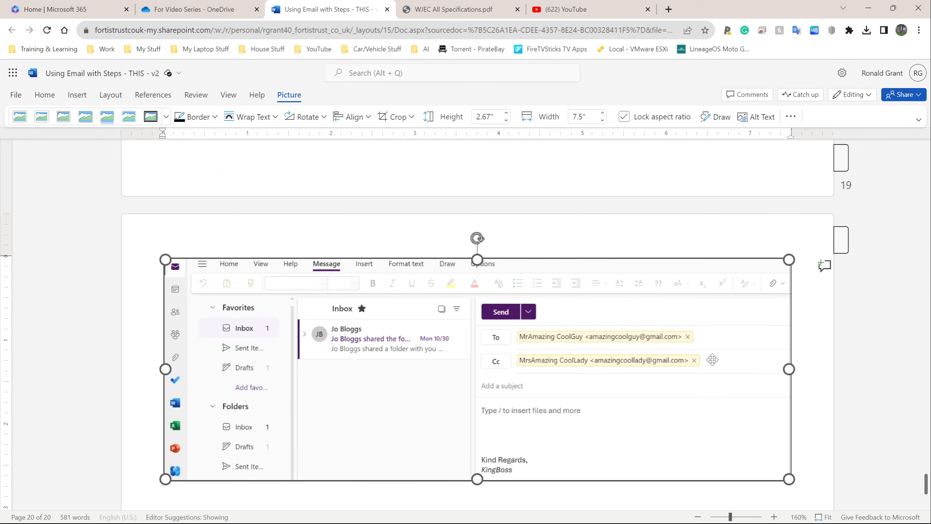
scroll(712, 360, down, 3)
Caption the new email picture "This is a new email showing the two new contacts I saved.".
click(803, 377)
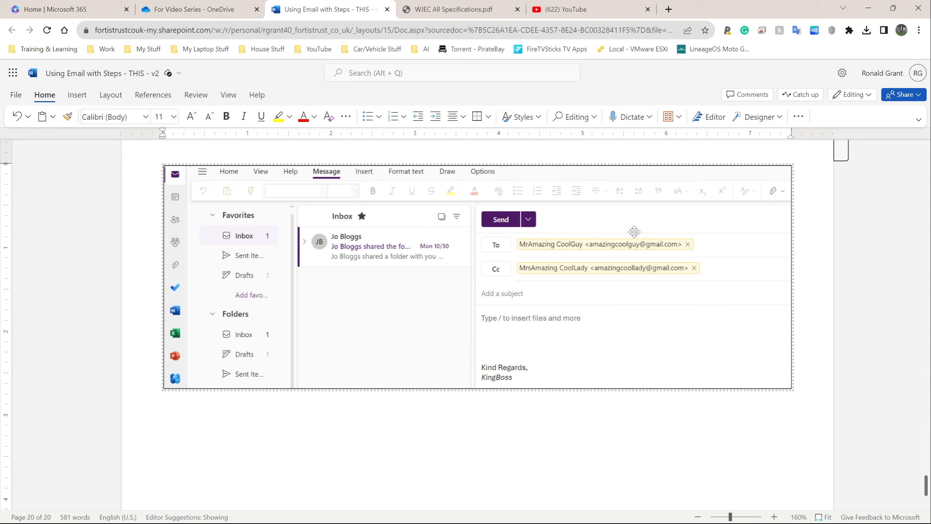
text(This is a new email showing )
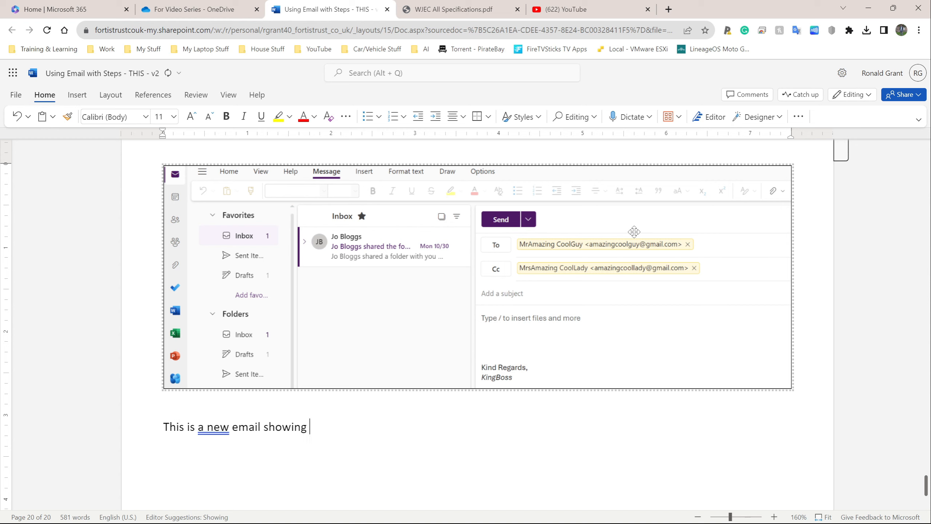
text(the two new contacts I saved.)
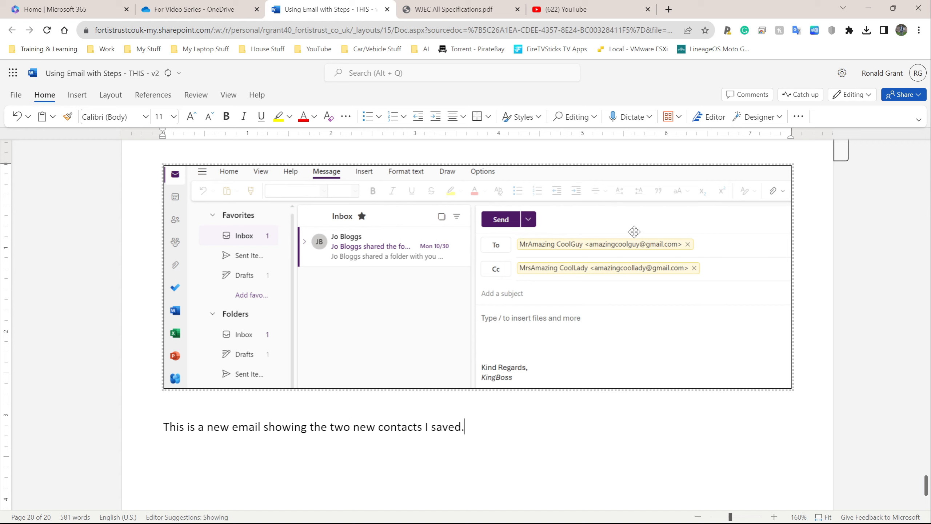
click(568, 294)
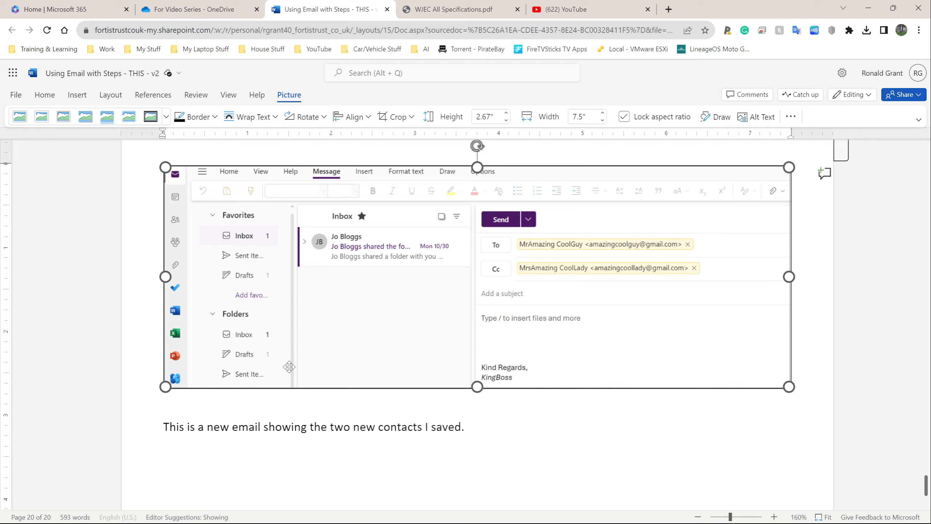
Return to the address book section's heading and review the People icon and empty contacts pictures with their captions.
scroll(292, 358, up, 15)
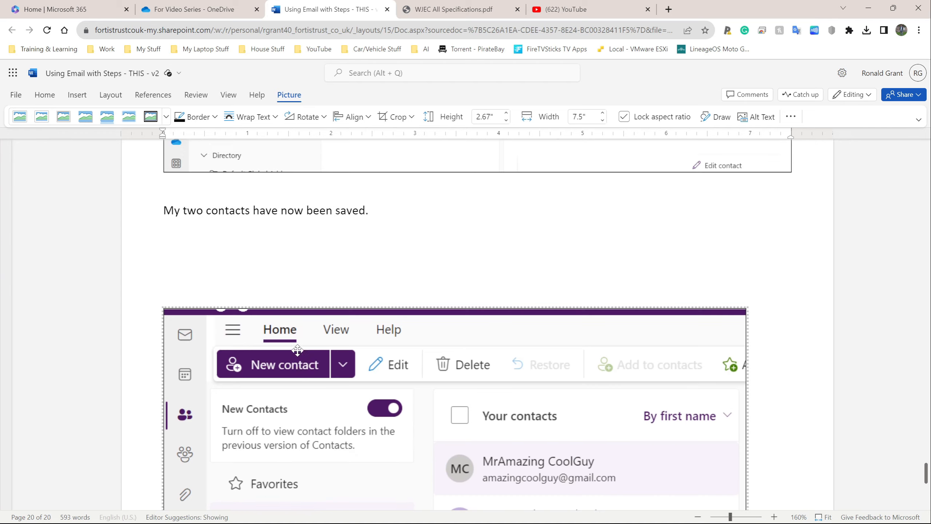
scroll(302, 350, up, 10)
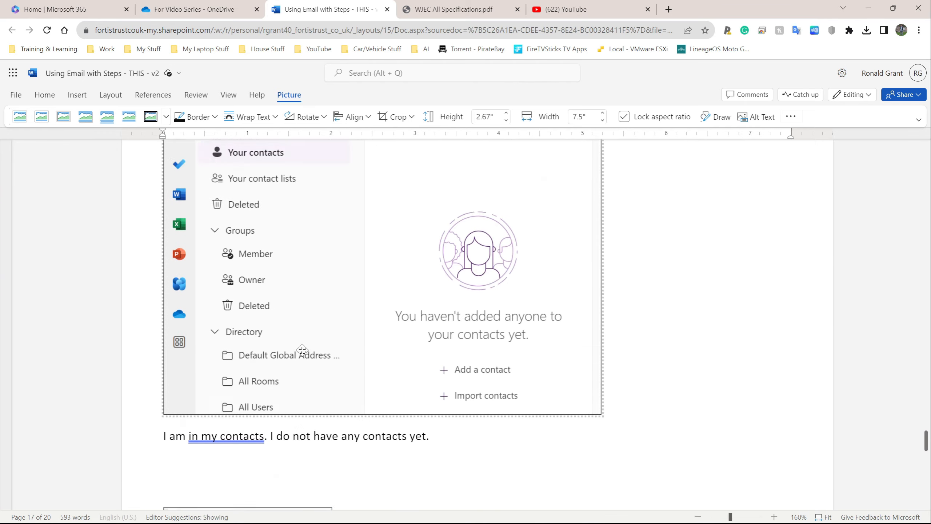
scroll(303, 351, up, 4)
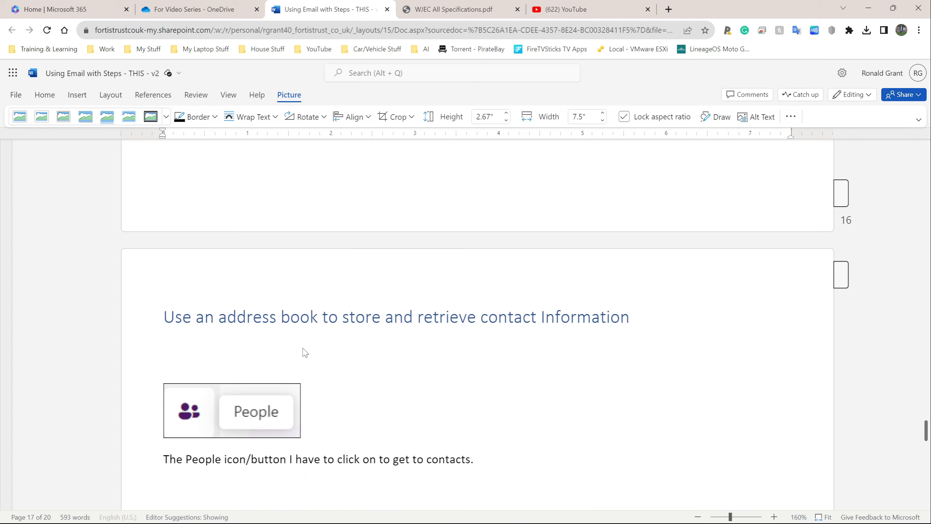
scroll(301, 340, down, 1)
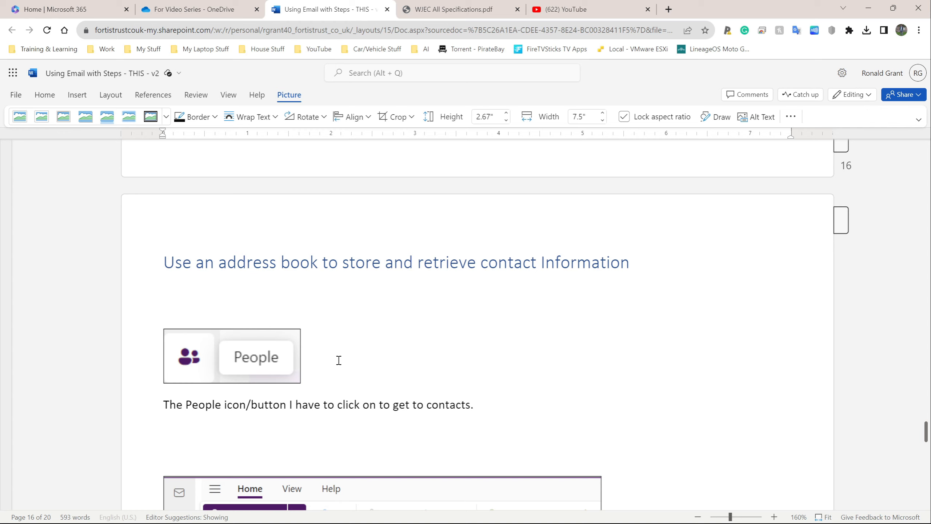
scroll(239, 350, down, 5)
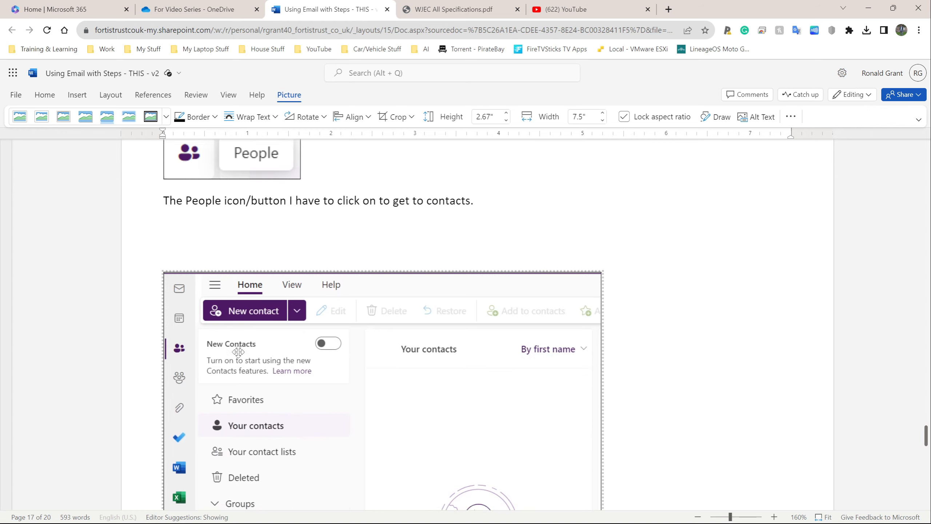
scroll(239, 346, down, 4)
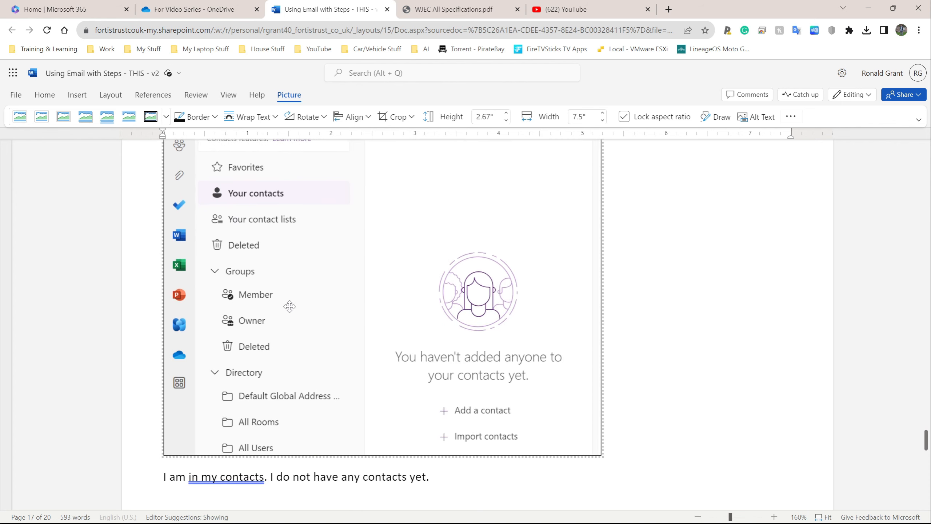
scroll(289, 306, up, 1)
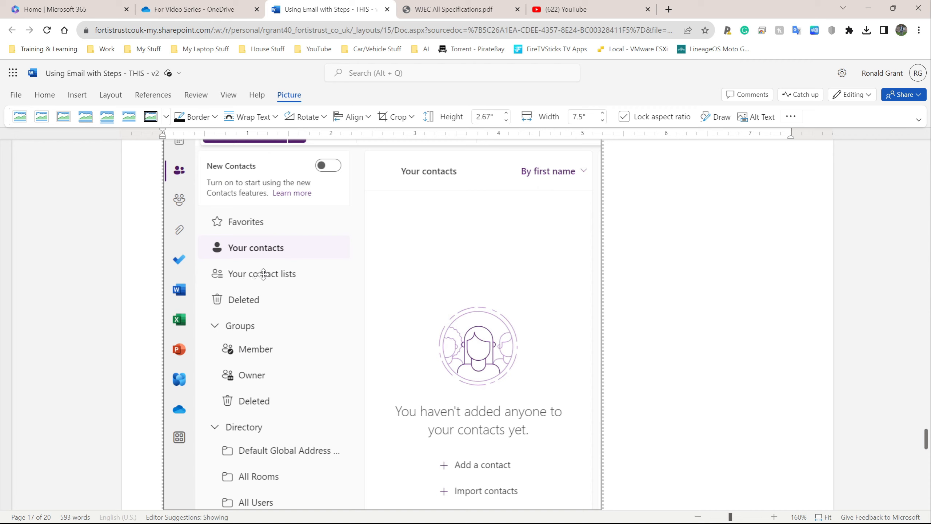
scroll(293, 262, down, 2)
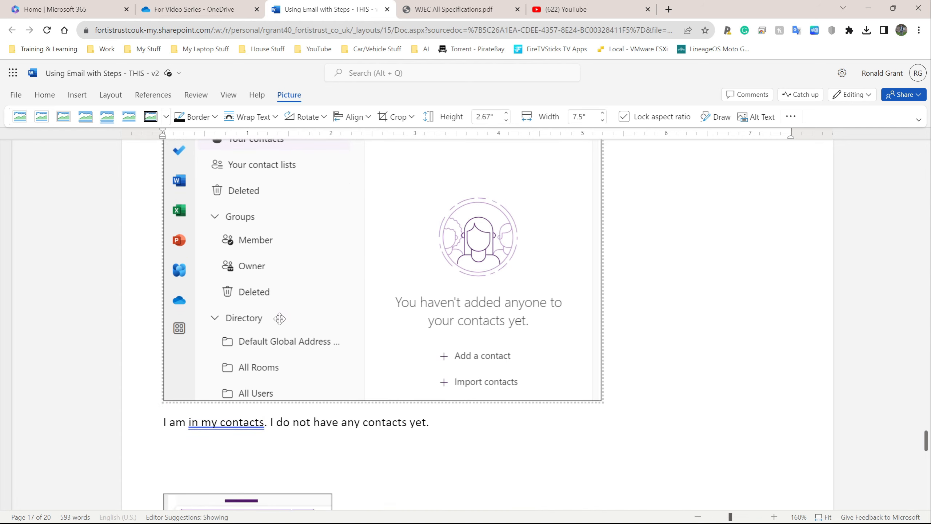
Review the New contact button, contact details form and Save button pictures together with their captions.
scroll(274, 307, down, 5)
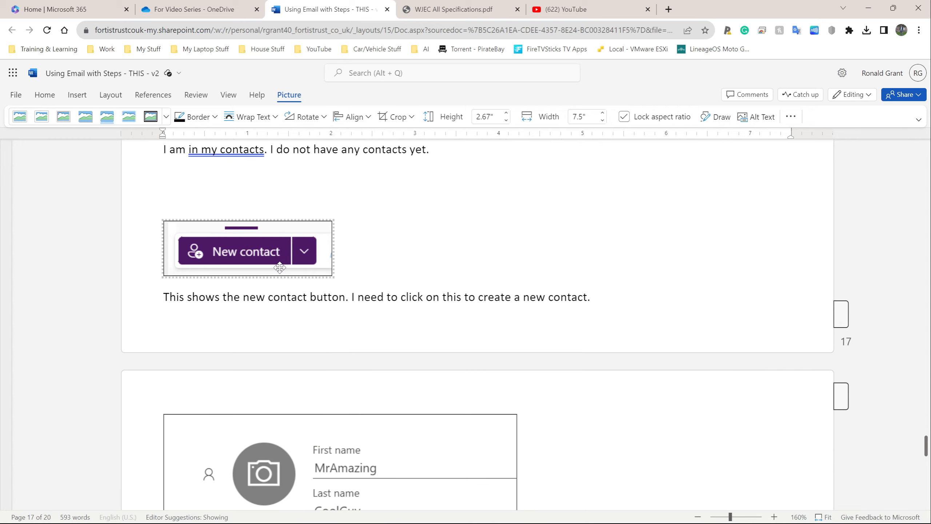
click(219, 274)
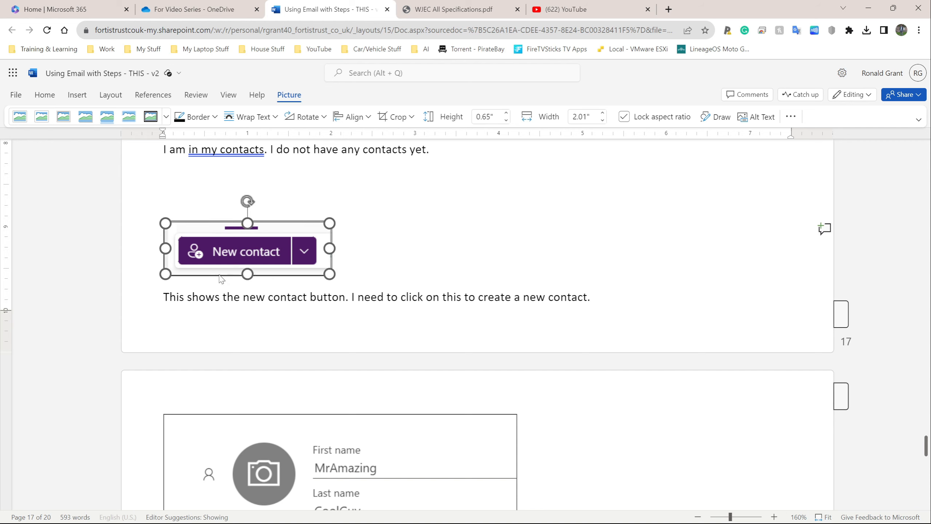
right_click(219, 274)
key(Escape)
scroll(197, 336, down, 5)
scroll(198, 332, up, 1)
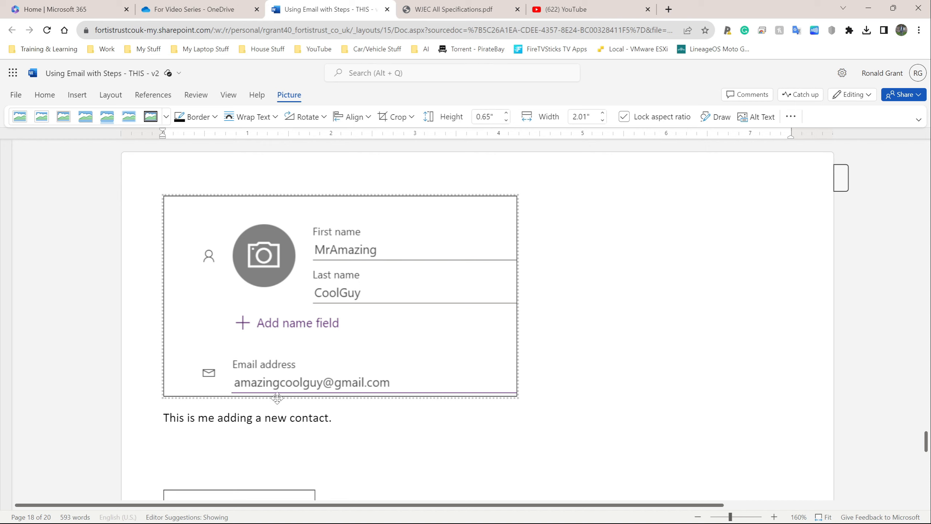
click(356, 416)
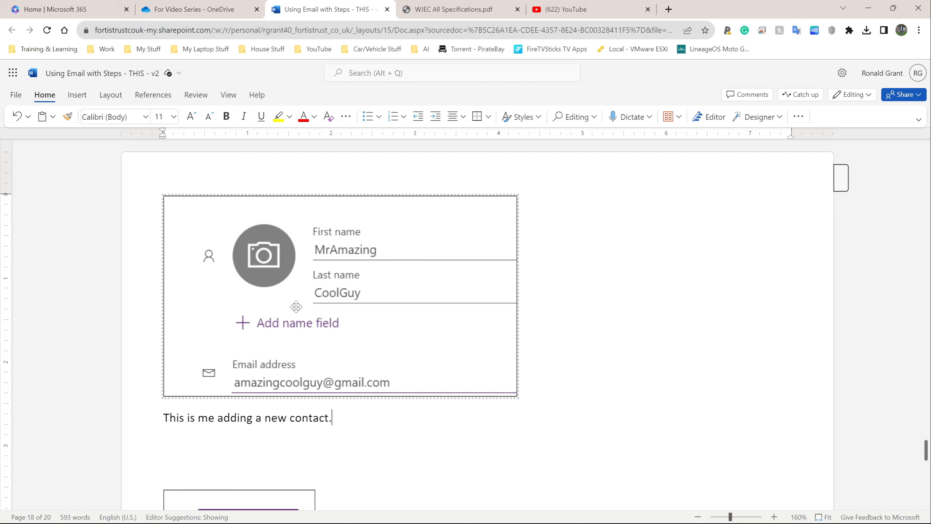
scroll(297, 308, down, 5)
scroll(299, 315, down, 1)
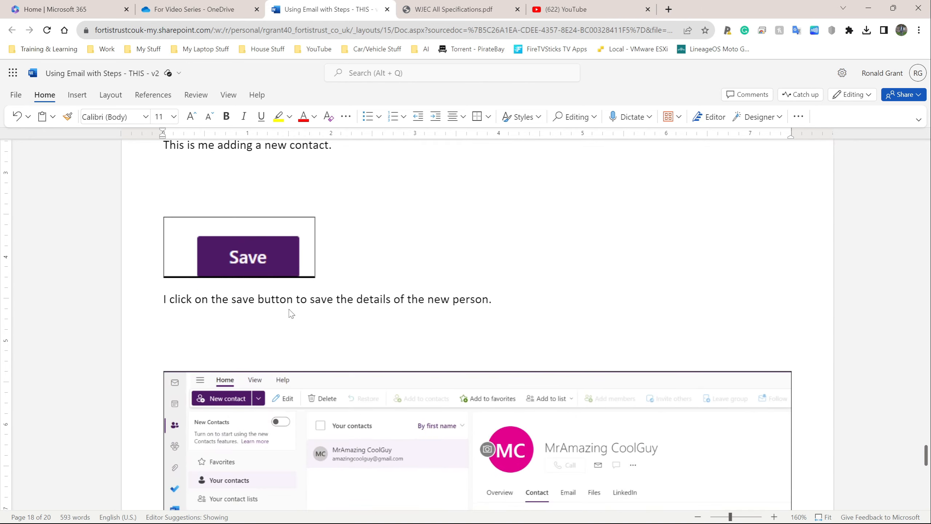
click(281, 251)
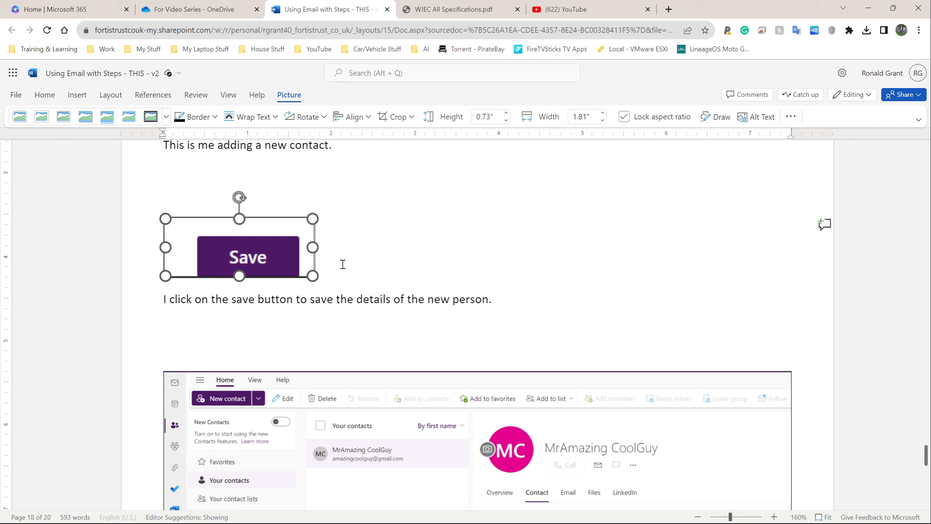
click(371, 259)
drag(509, 299, 170, 299)
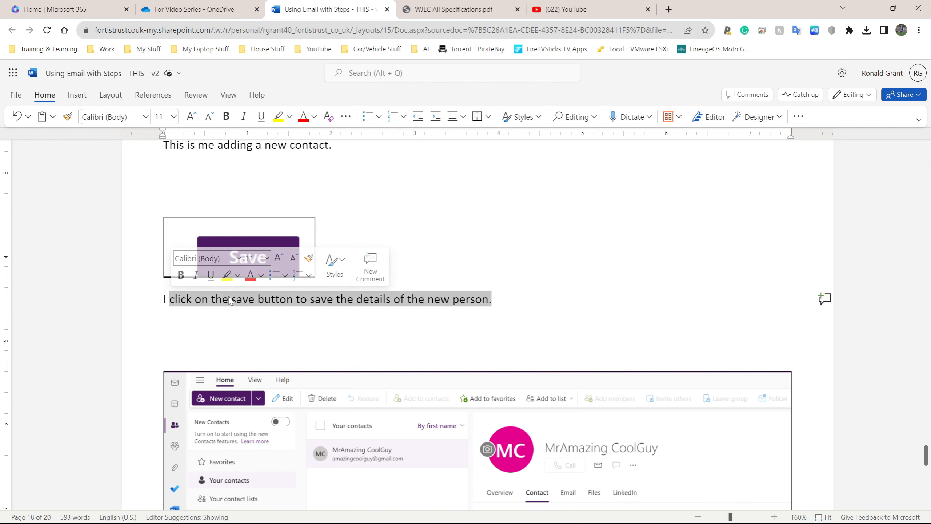
click(505, 300)
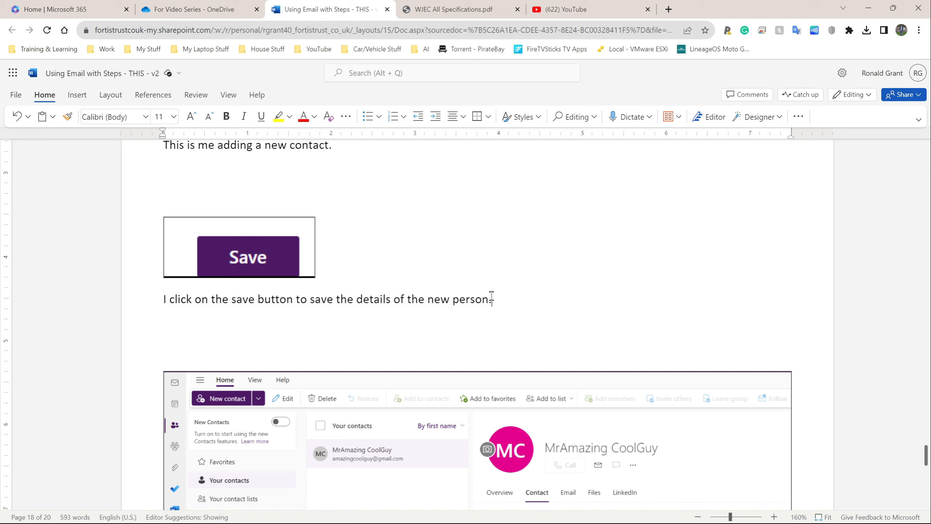
Examine the saved contact, two-contact address book and close-up contacts list pictures and read their captions.
scroll(512, 303, down, 5)
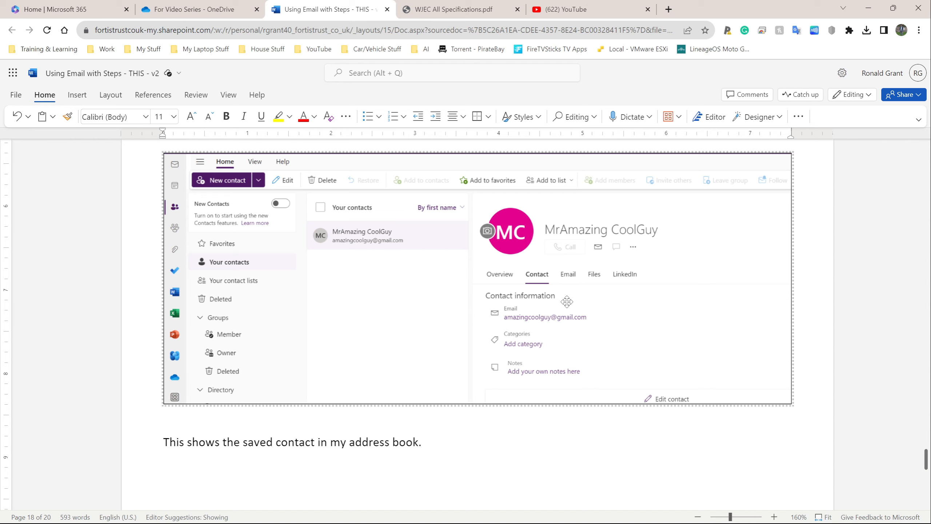
scroll(421, 310, down, 3)
click(414, 312)
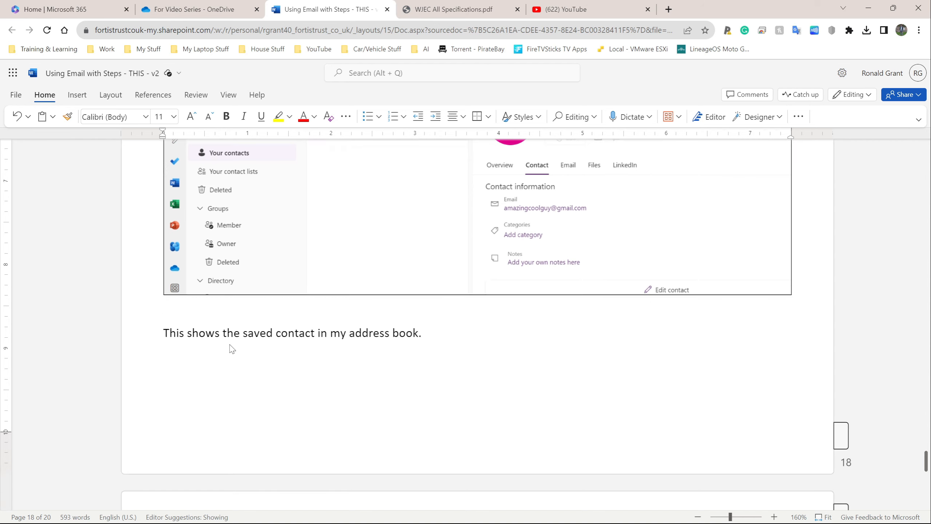
scroll(430, 332, down, 10)
click(425, 325)
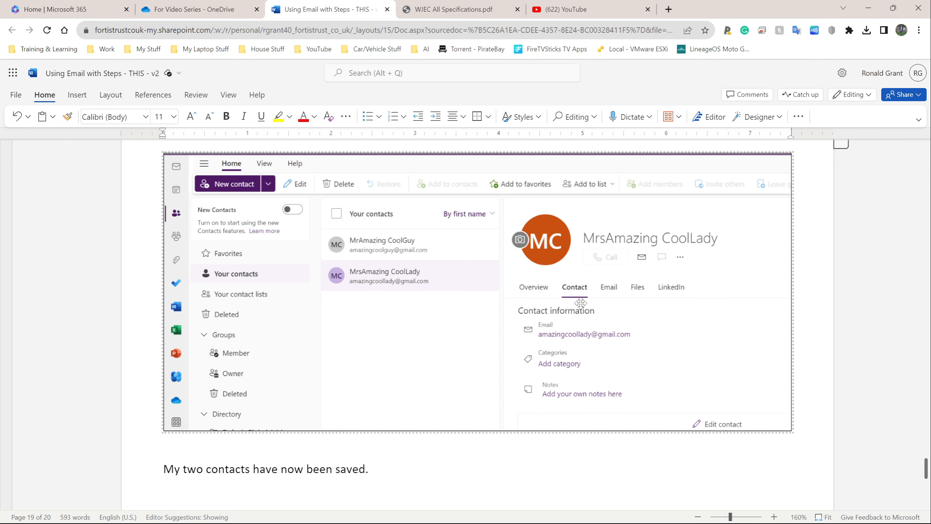
scroll(580, 303, down, 10)
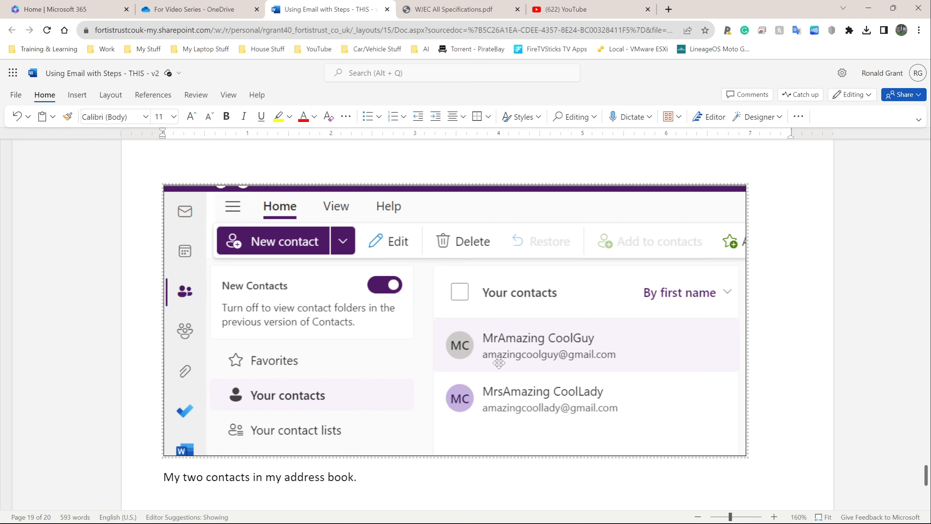
scroll(522, 370, up, 10)
scroll(518, 363, down, 5)
scroll(518, 362, down, 7)
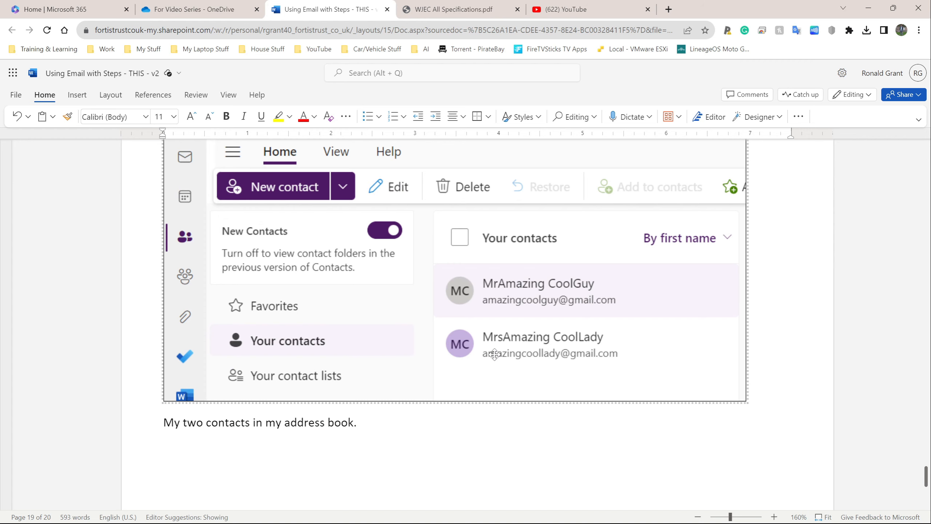
Check the new email picture on the last page, including its To and Cc recipients and its caption.
scroll(496, 370, down, 17)
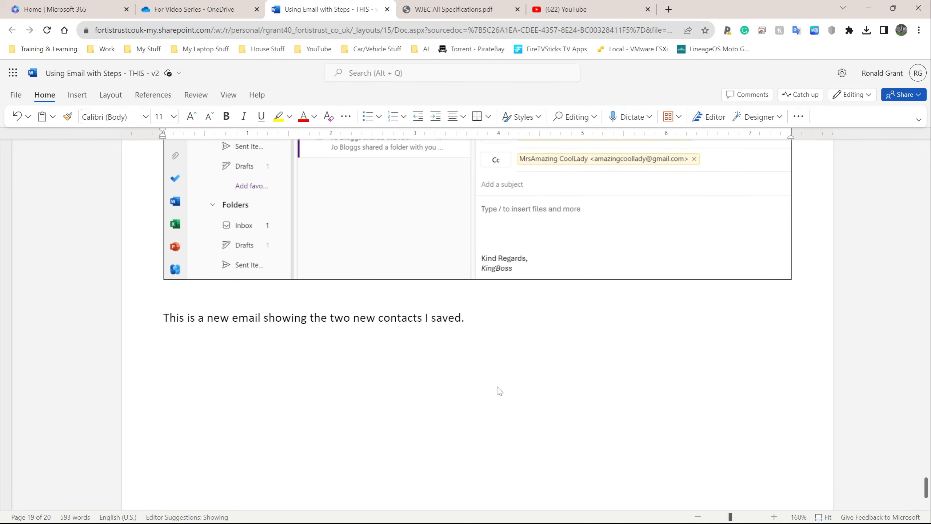
scroll(499, 391, up, 3)
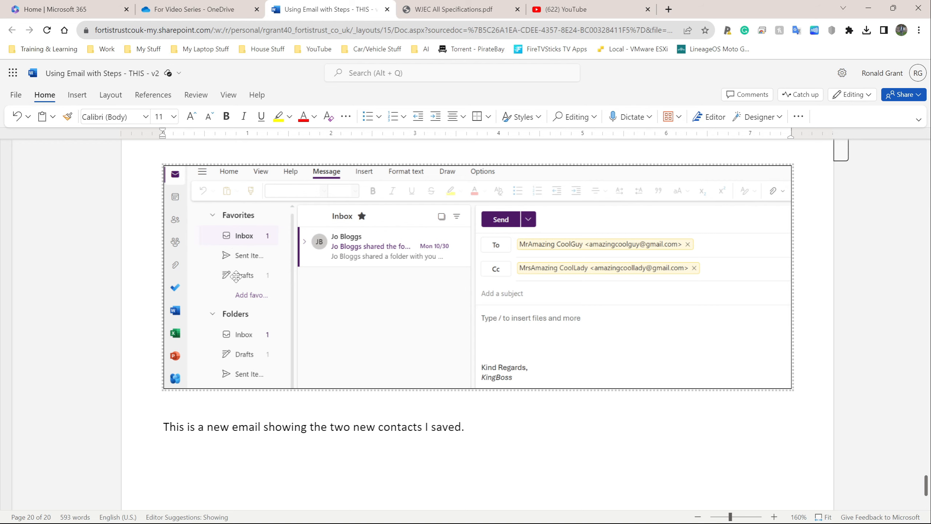
scroll(236, 276, up, 2)
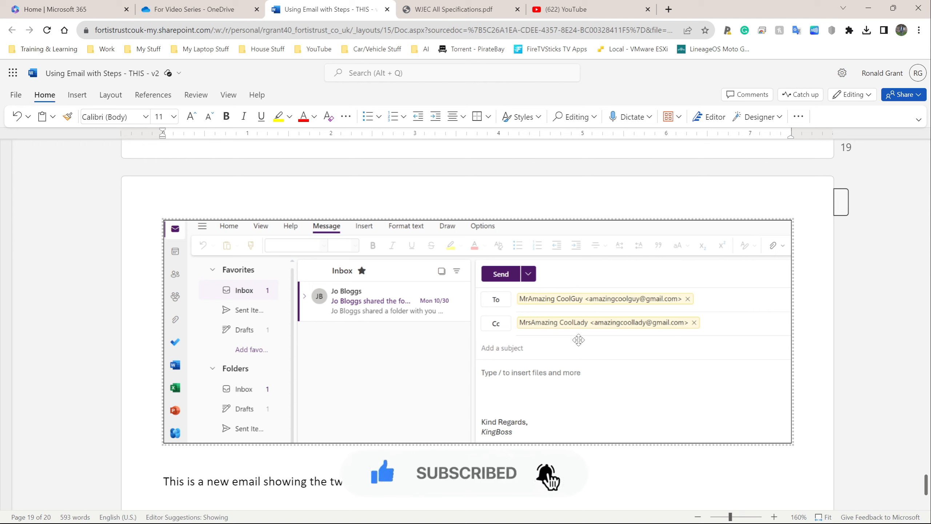
scroll(515, 335, down, 9)
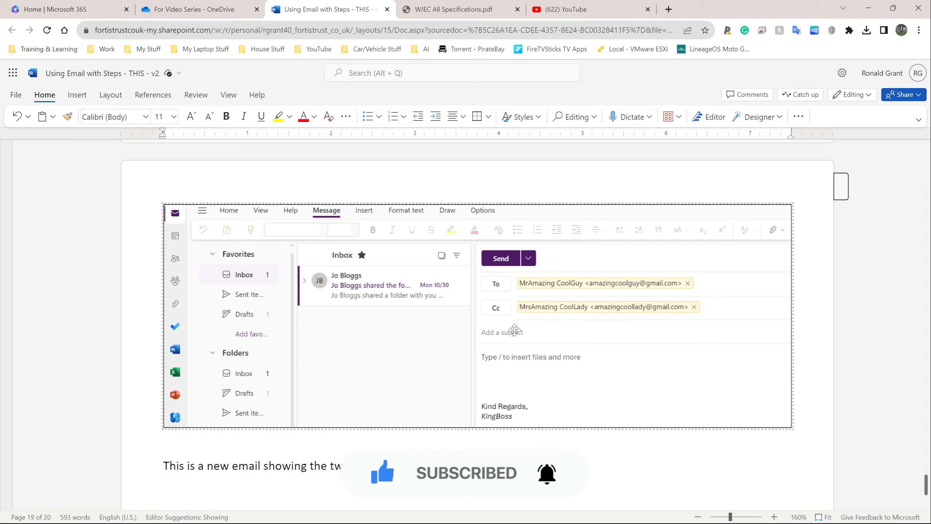